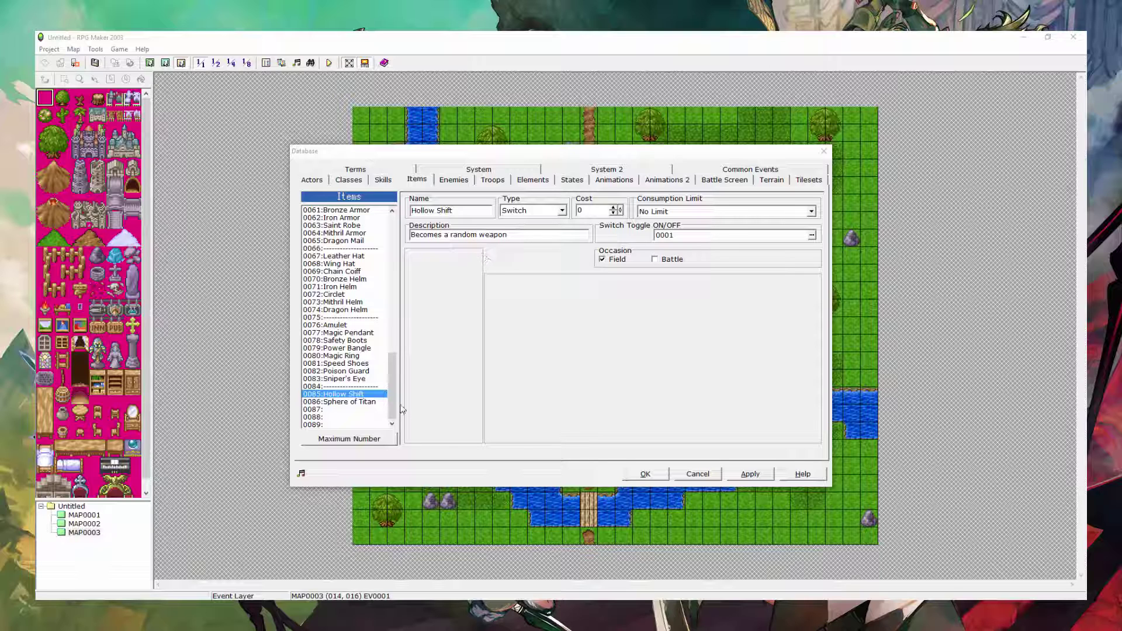
- Keep the Hollow Shift item as a Switch type, usable without limit, toggling switch 0001
click(378, 402)
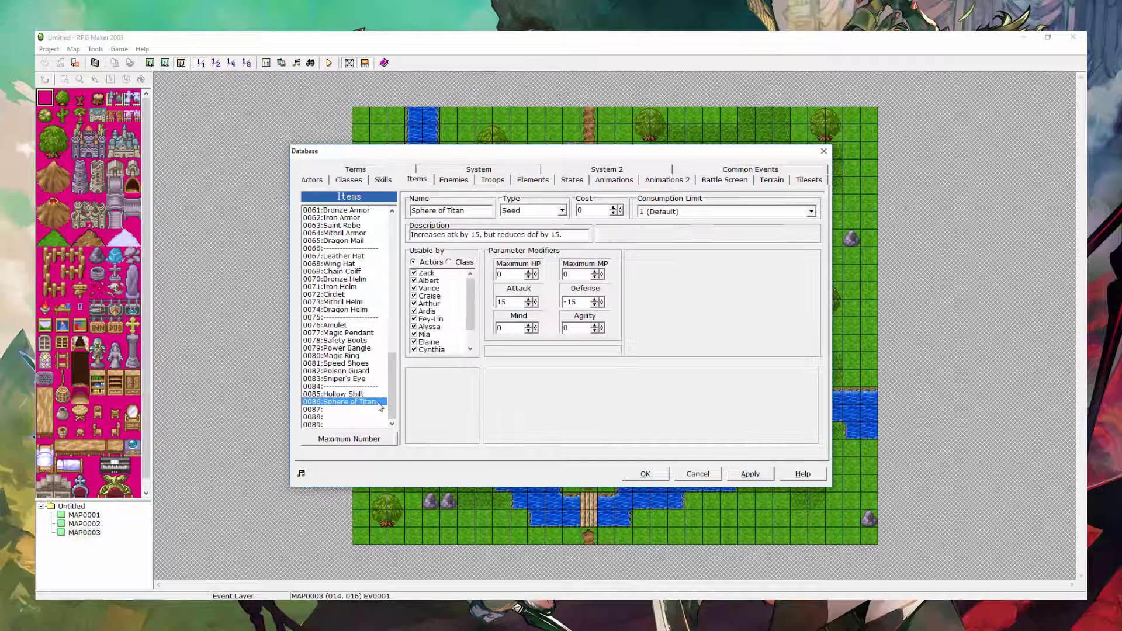
key(Up)
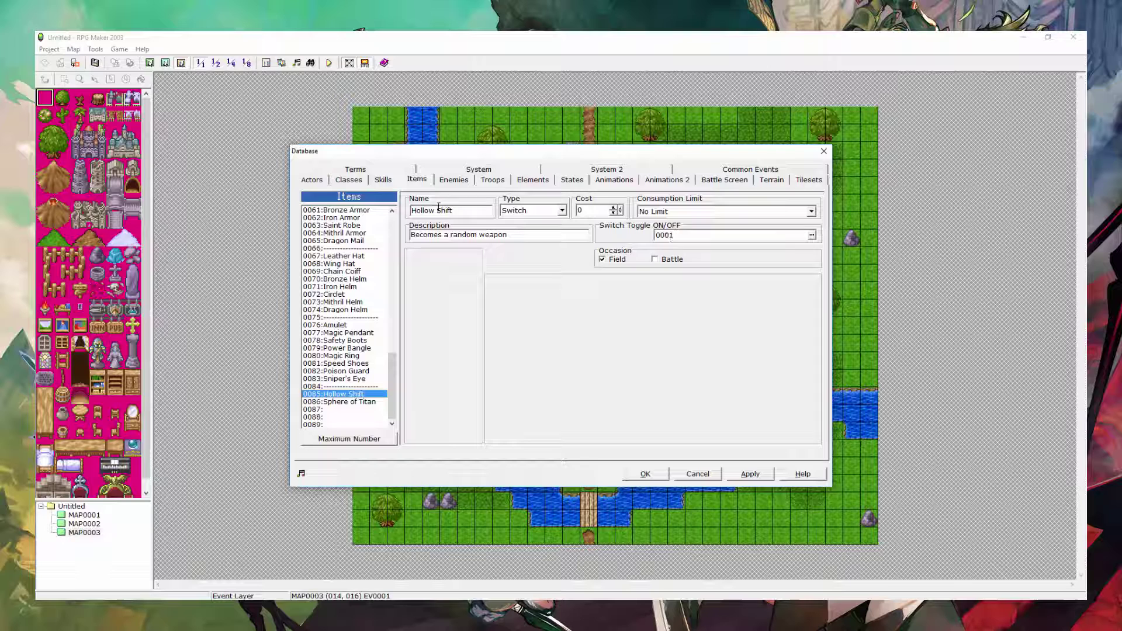
click(511, 212)
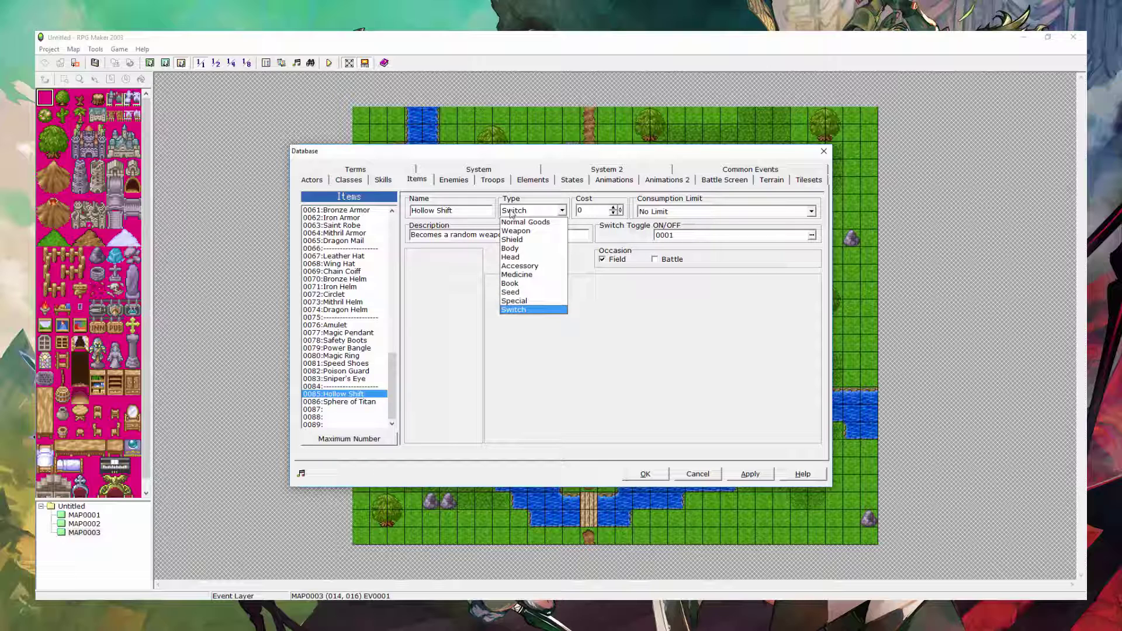
click(511, 211)
click(720, 213)
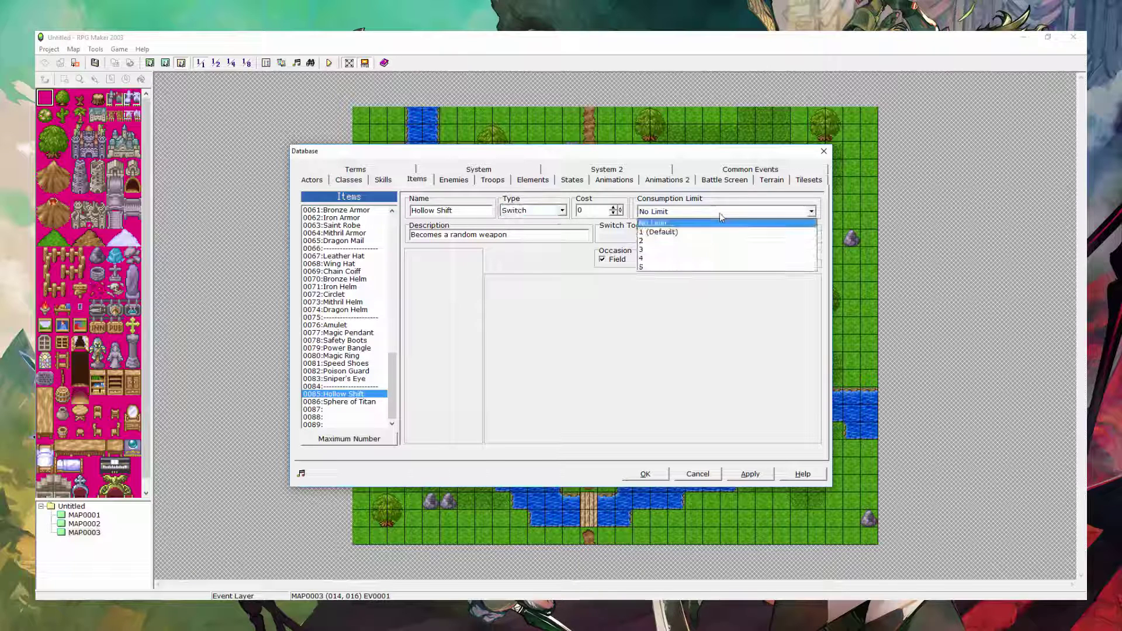
click(702, 224)
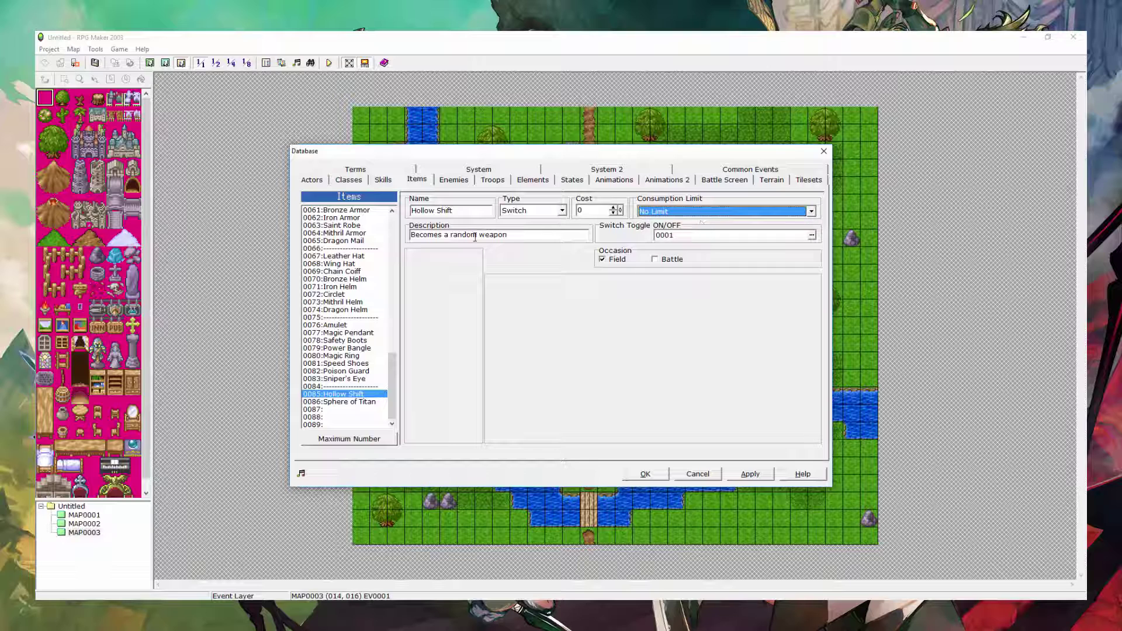
drag(540, 236, 409, 237)
click(749, 237)
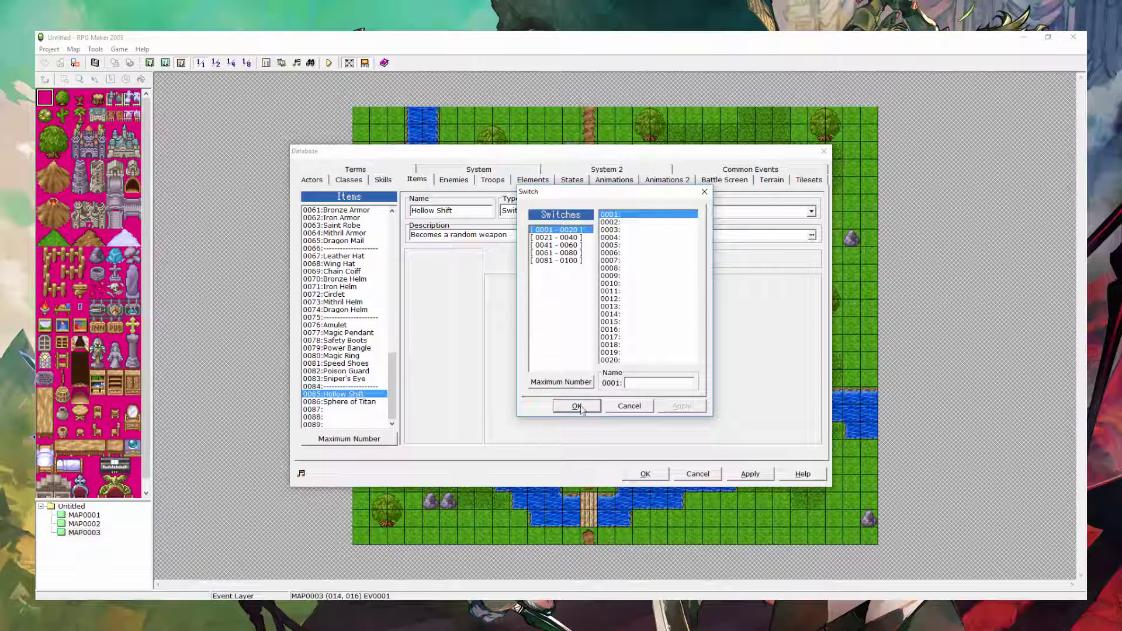
click(581, 407)
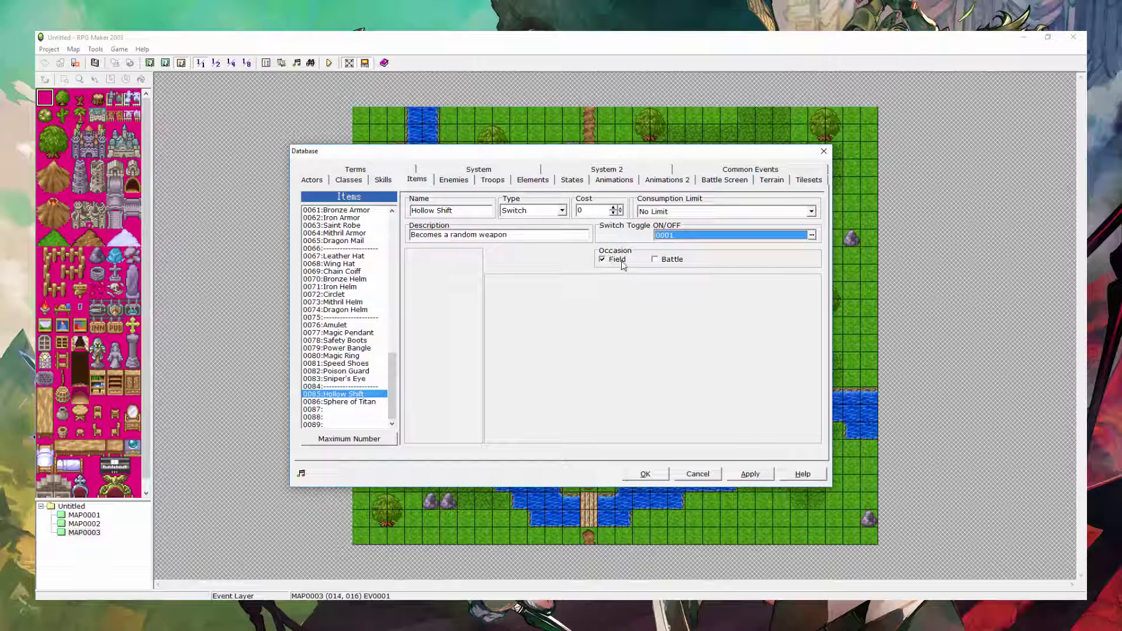
- Set common event 0001's trigger to Autorun with condition switch 0001
click(776, 170)
click(545, 211)
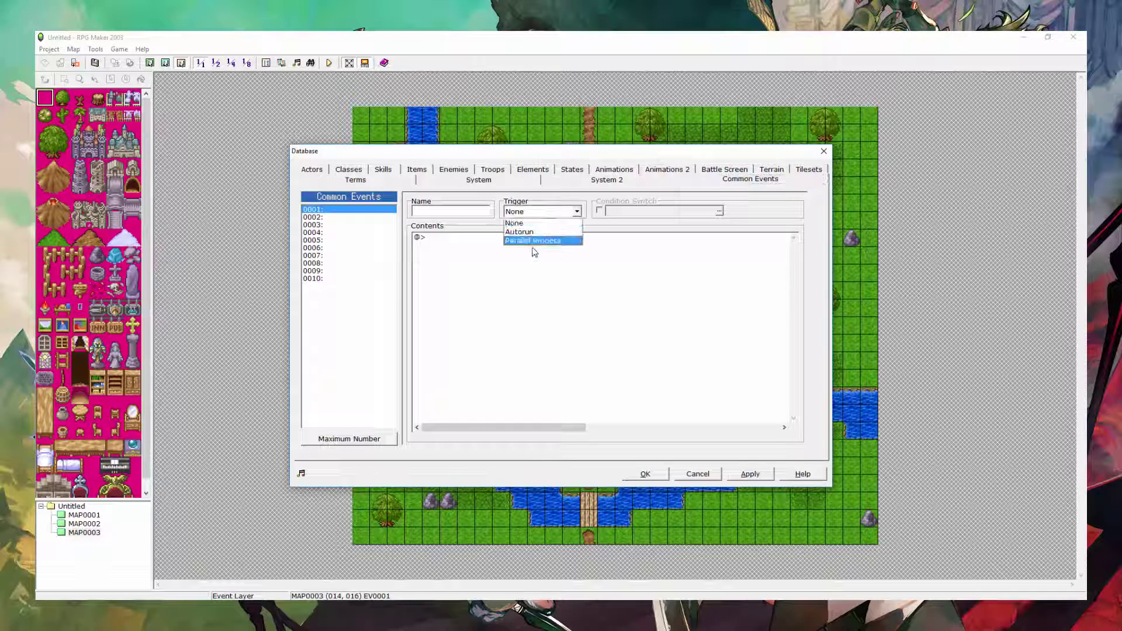
click(531, 232)
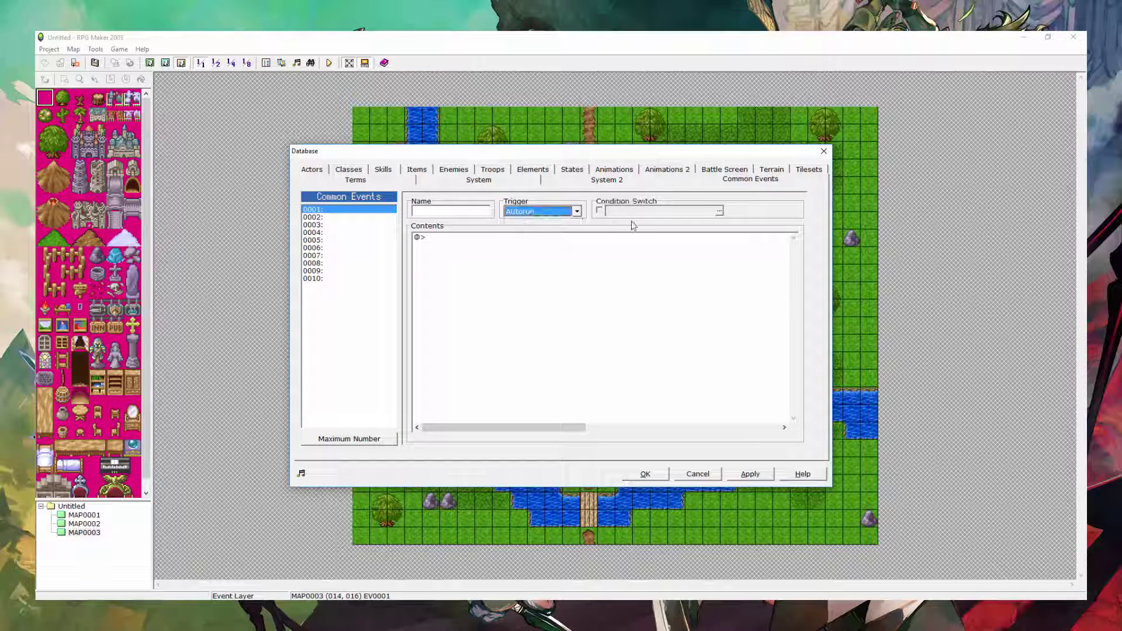
click(599, 210)
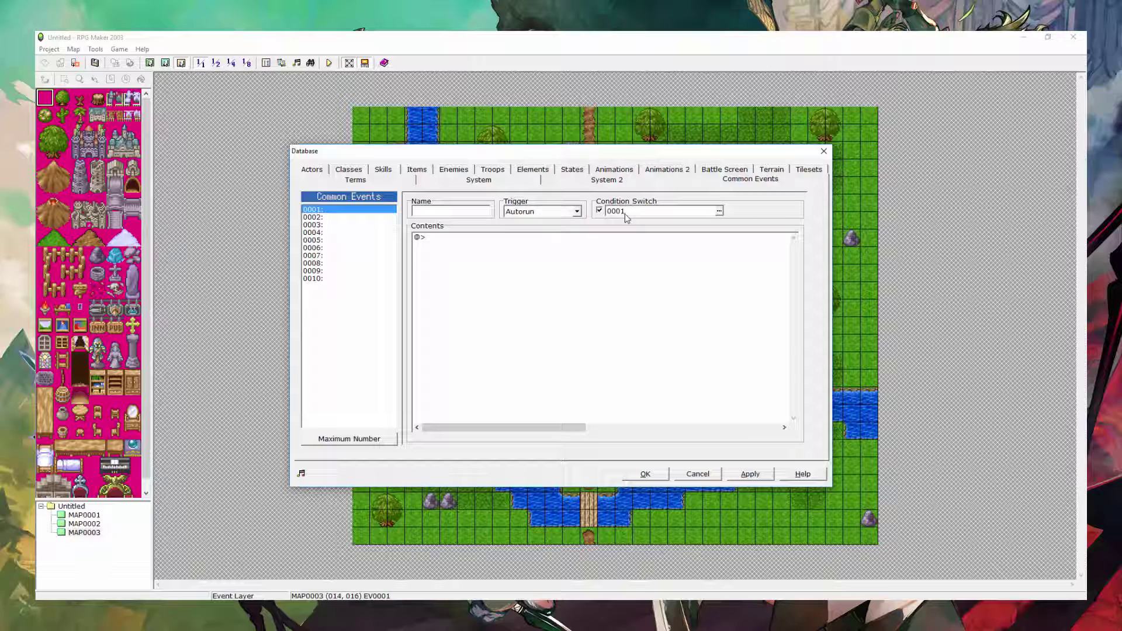
click(626, 216)
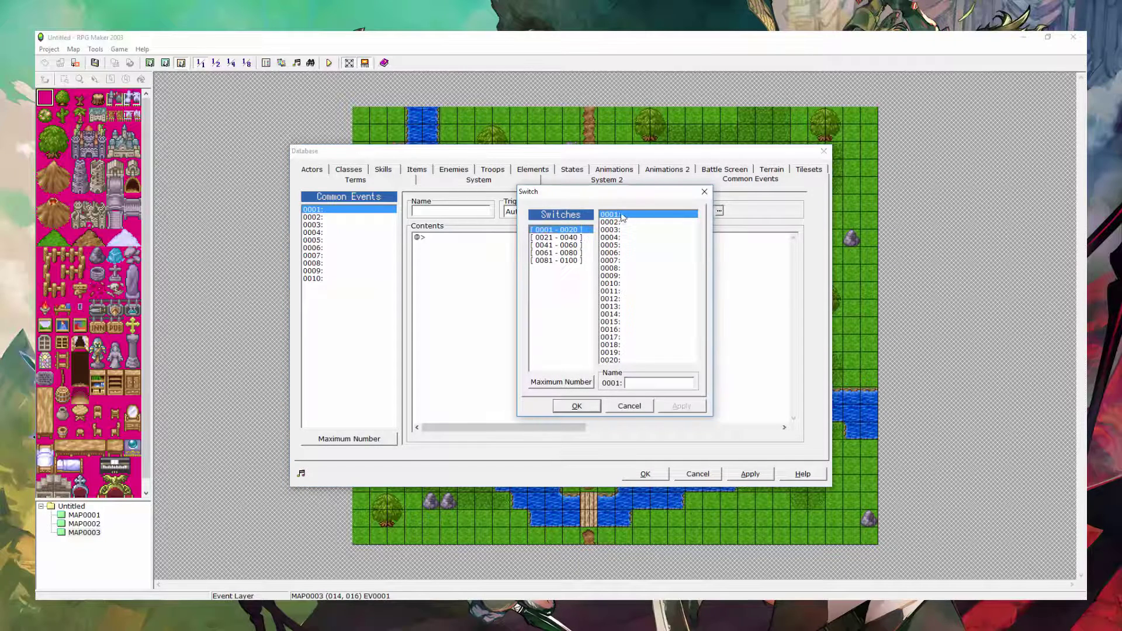
double_click(623, 217)
- Add a Show Text message 'You used a Hollow Shift' to the event contents
click(519, 250)
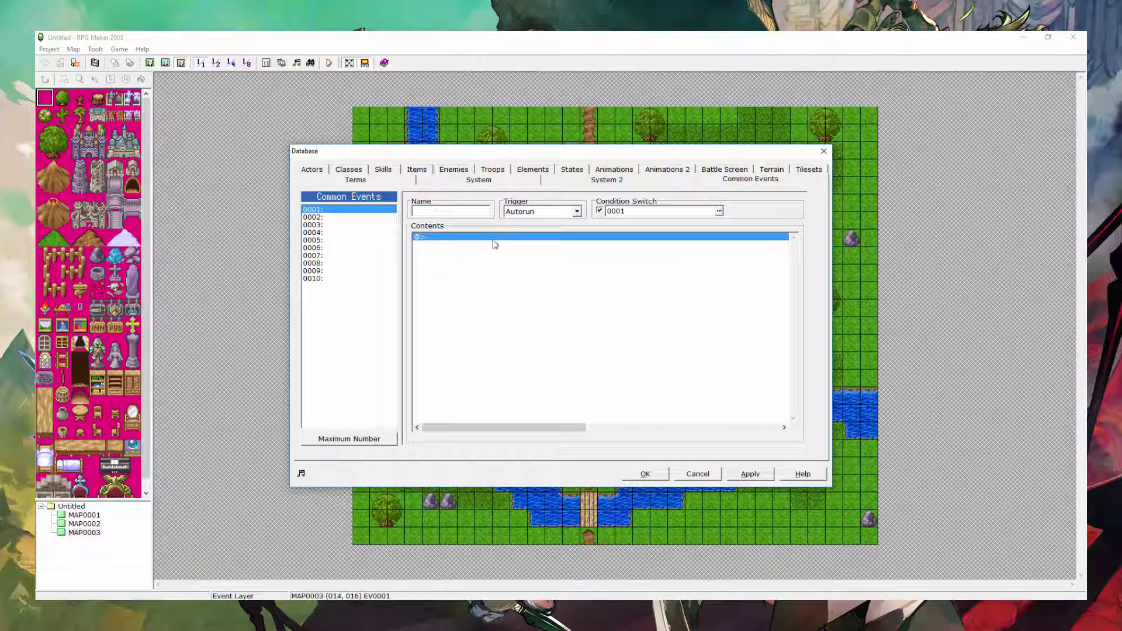
click(442, 209)
double_click(455, 245)
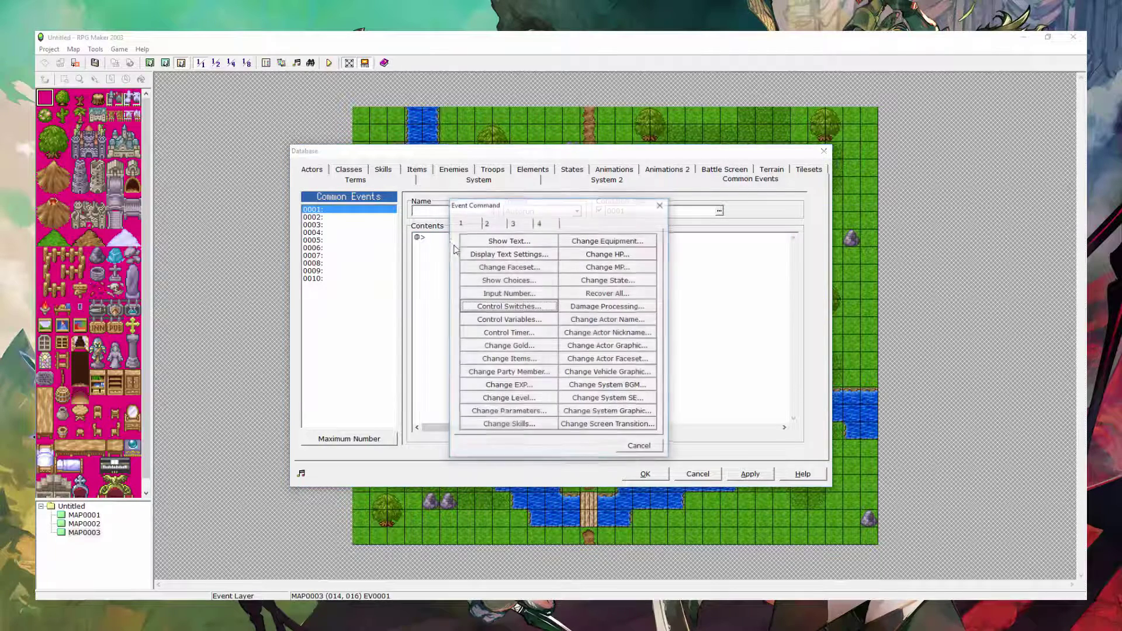
click(479, 242)
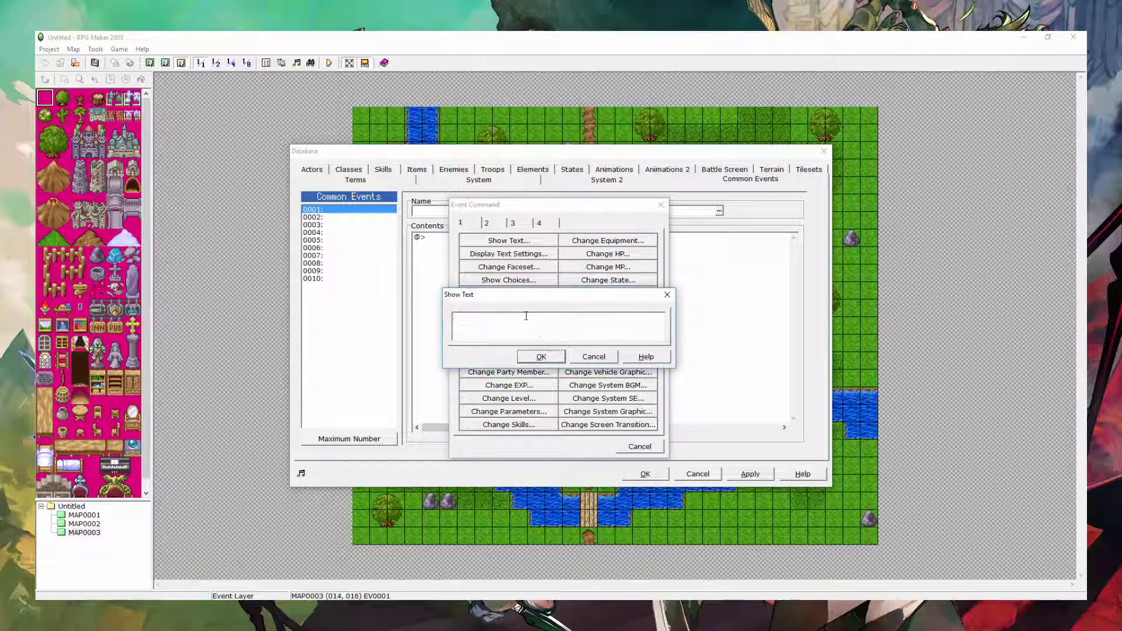
text(You used a Hollow SHift)
key(Return)
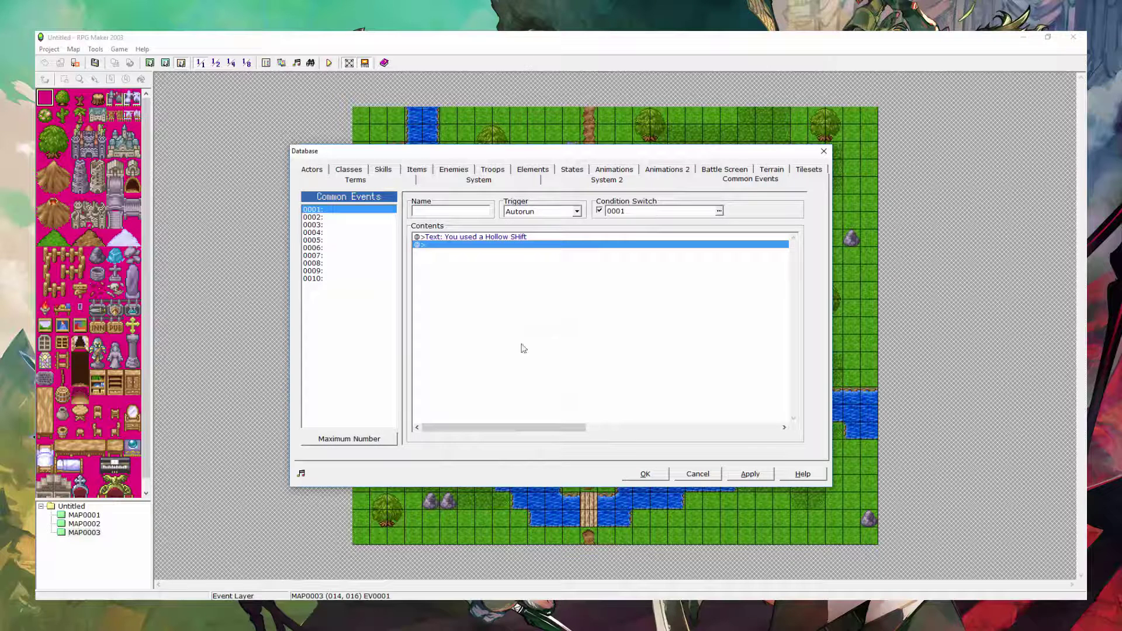
- Fix the message's typo by replacing the wrong capital H with a lowercase h
double_click(518, 237)
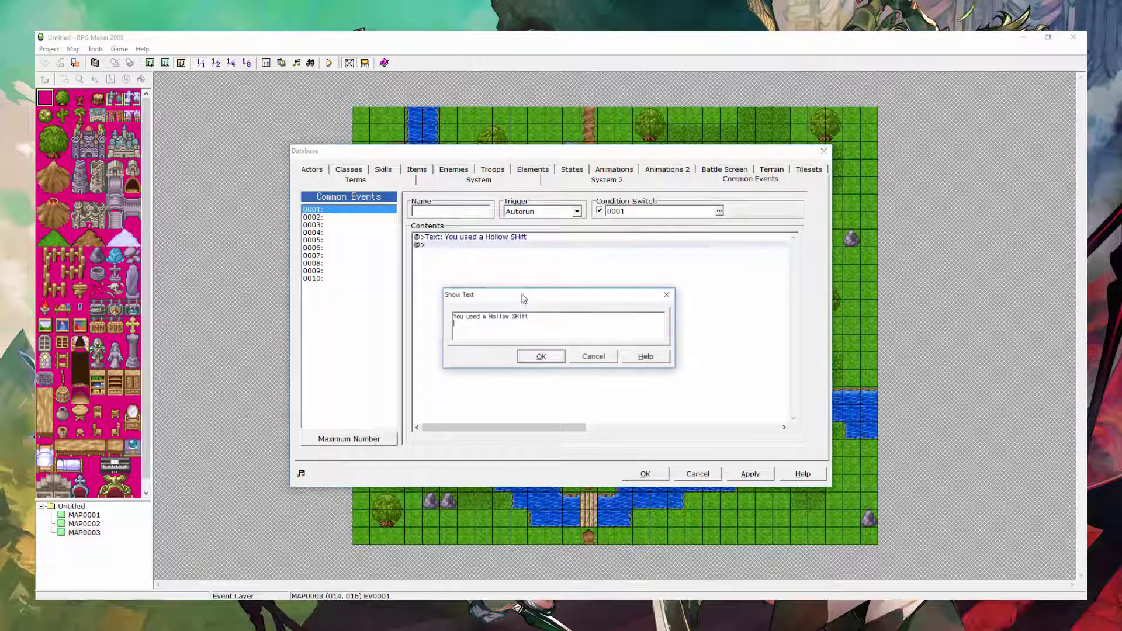
click(528, 316)
key(BackSpace)
text(h)
key(Return)
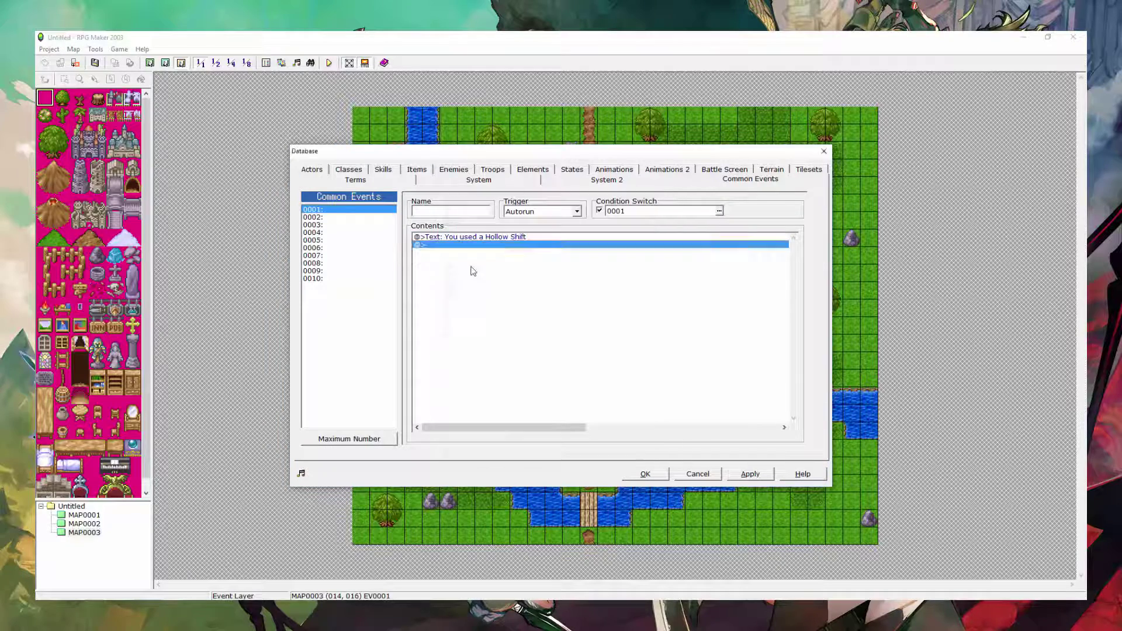
- Add a Control Variables command setting variable 0001 to a random number from 0 to 3
double_click(462, 245)
click(460, 227)
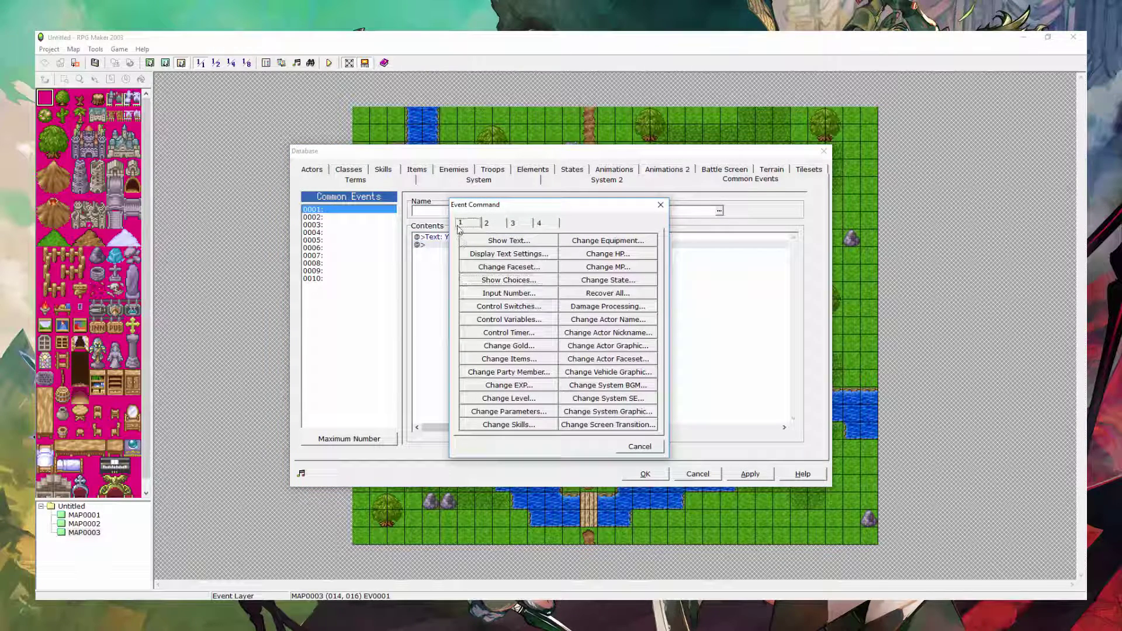
click(509, 319)
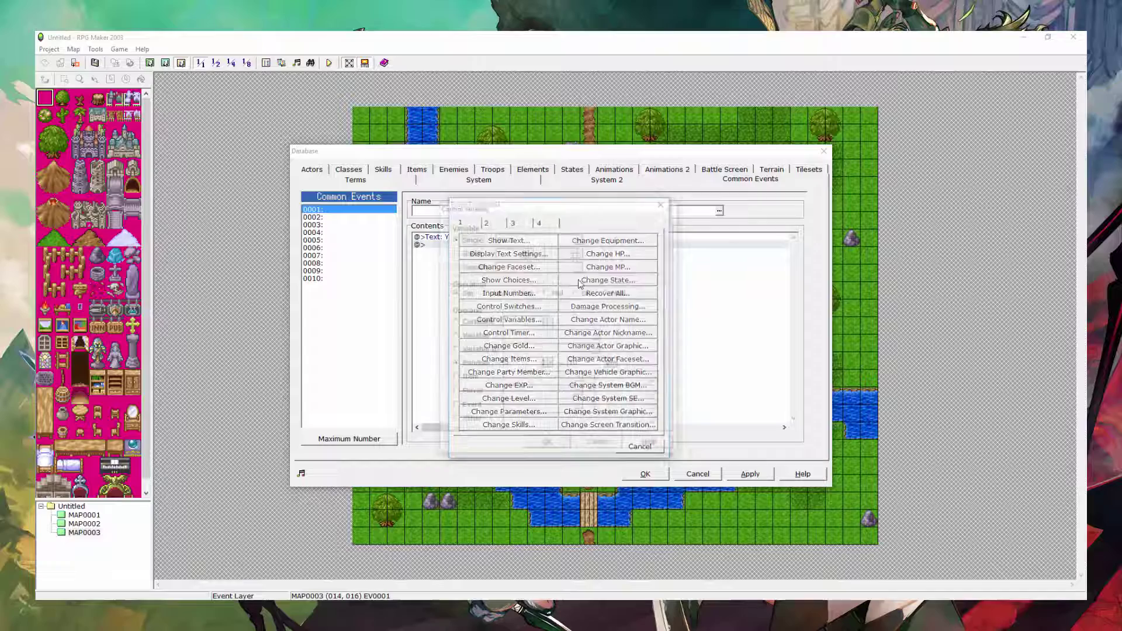
click(576, 239)
click(520, 437)
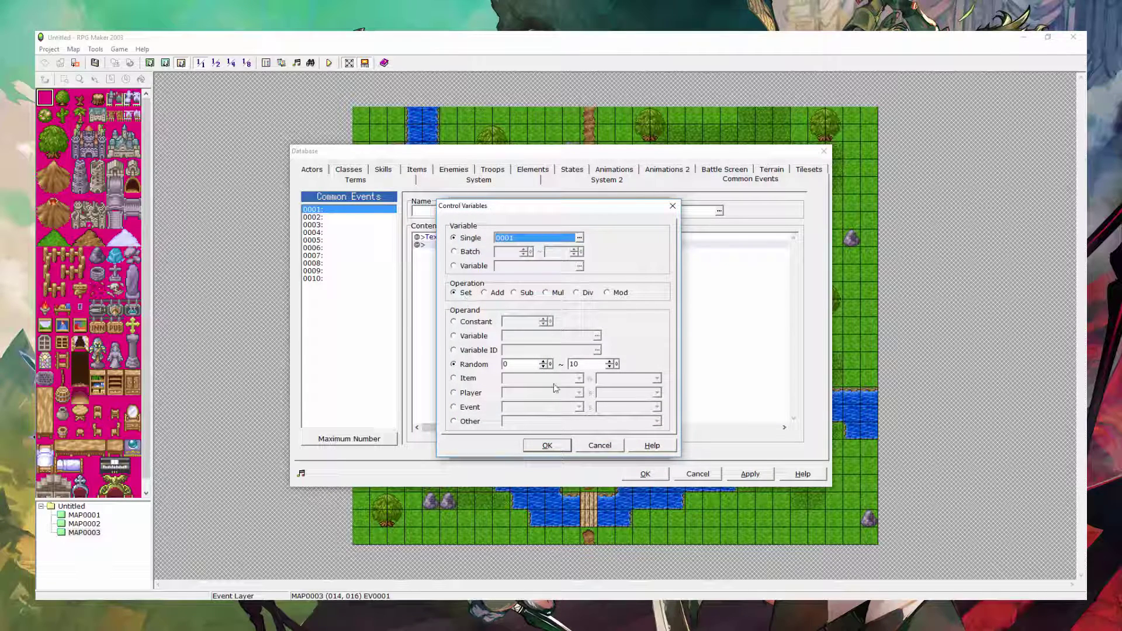
click(475, 322)
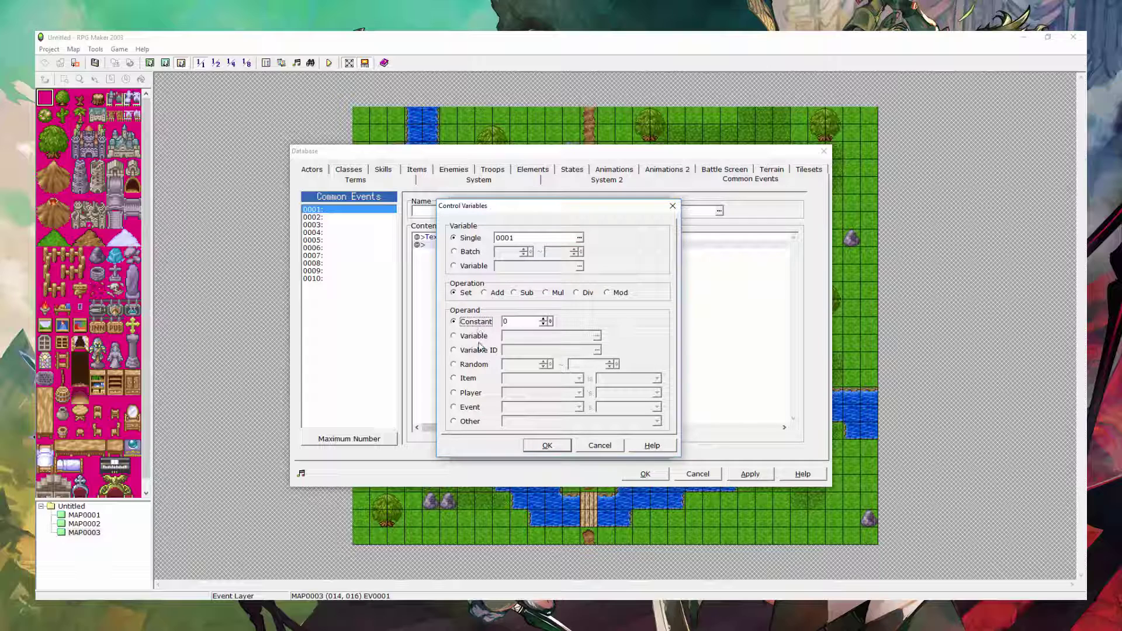
click(474, 349)
click(474, 364)
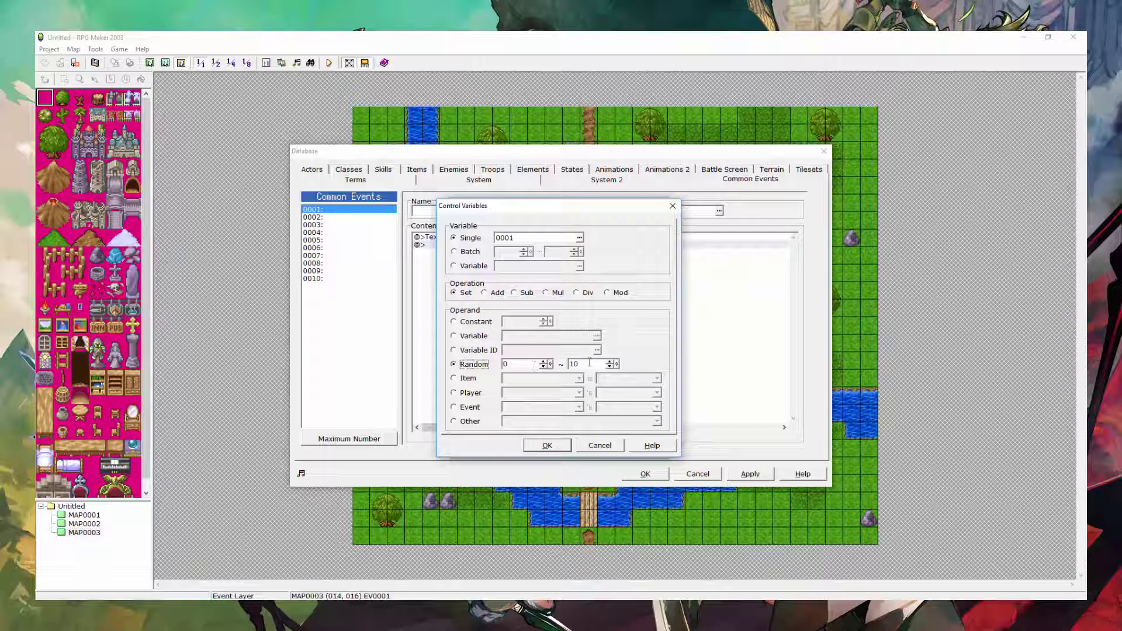
drag(590, 363, 560, 363)
key(Return)
- Add a Show Choices command offering Sword, Bow, Staff and Donkey
double_click(536, 321)
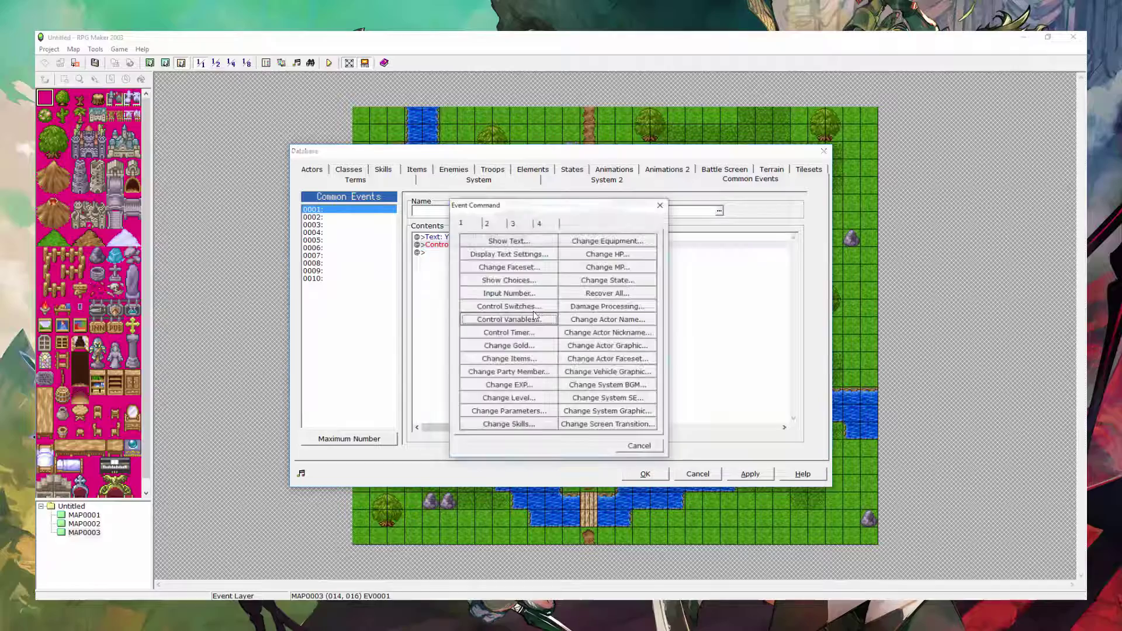
click(464, 224)
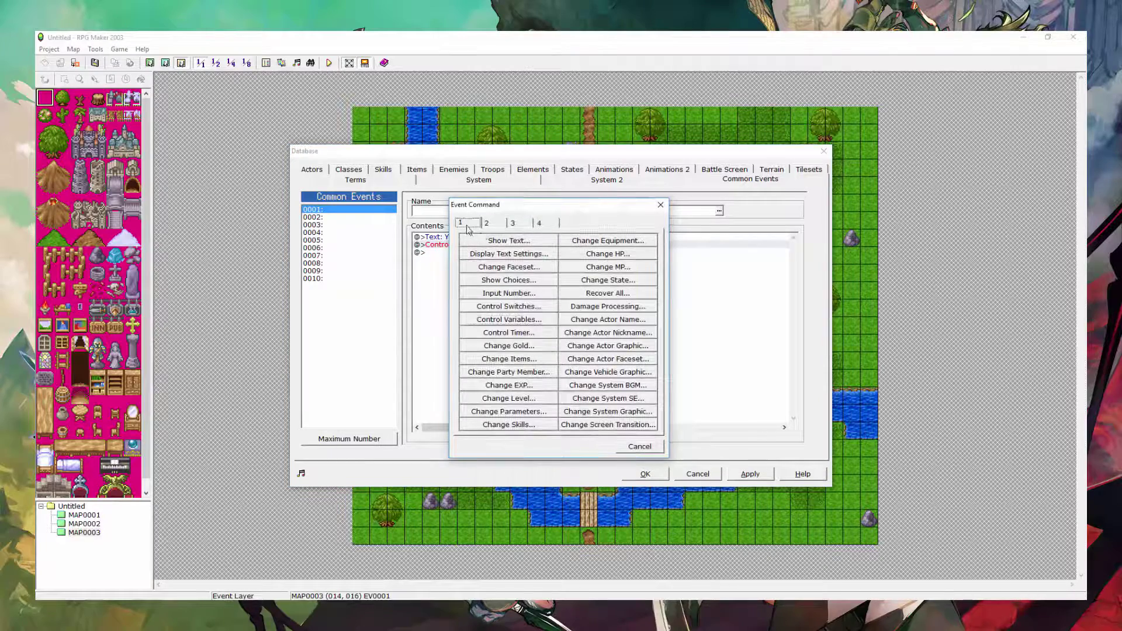
click(485, 283)
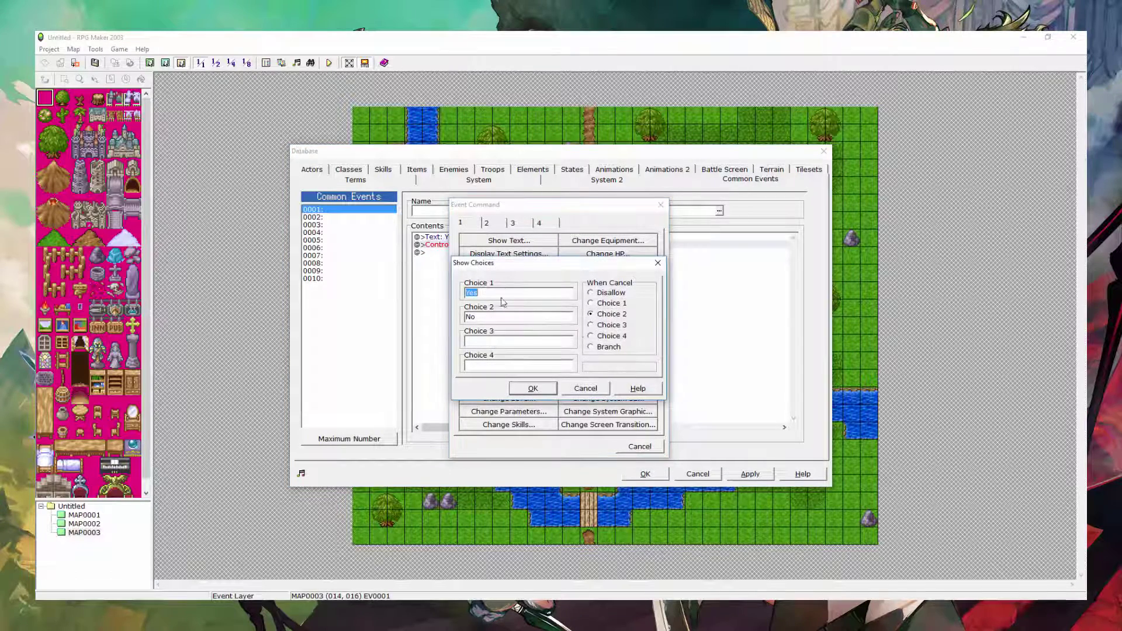
text(Sword)
key(Tab)
text(Bo)
text(Staff)
key(Tab)
text(Donk)
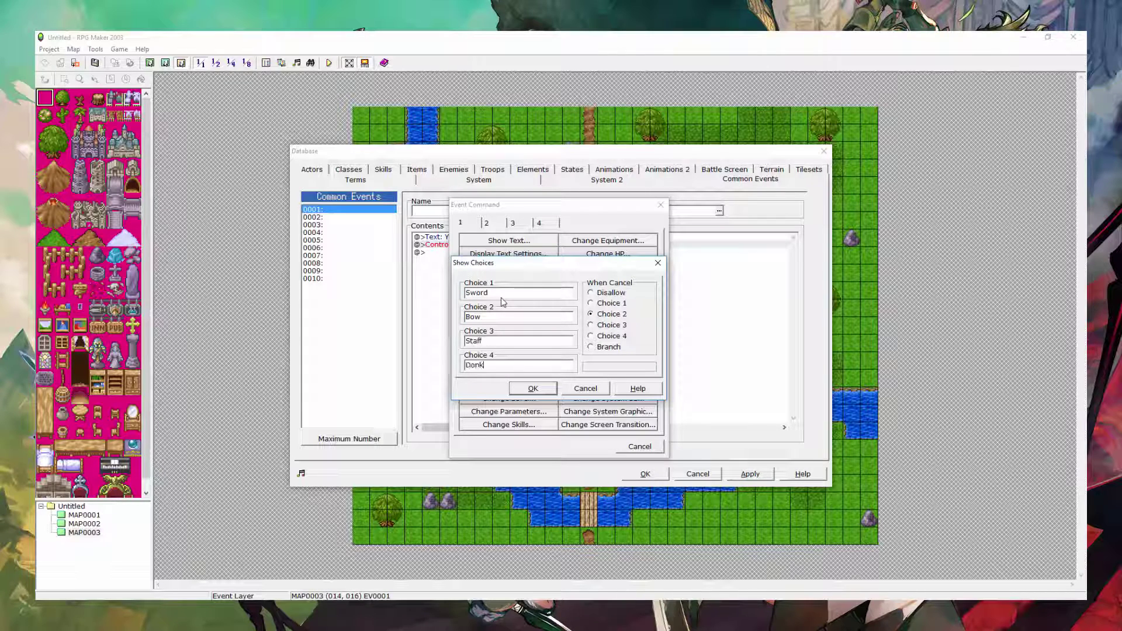
text(ey)
click(531, 389)
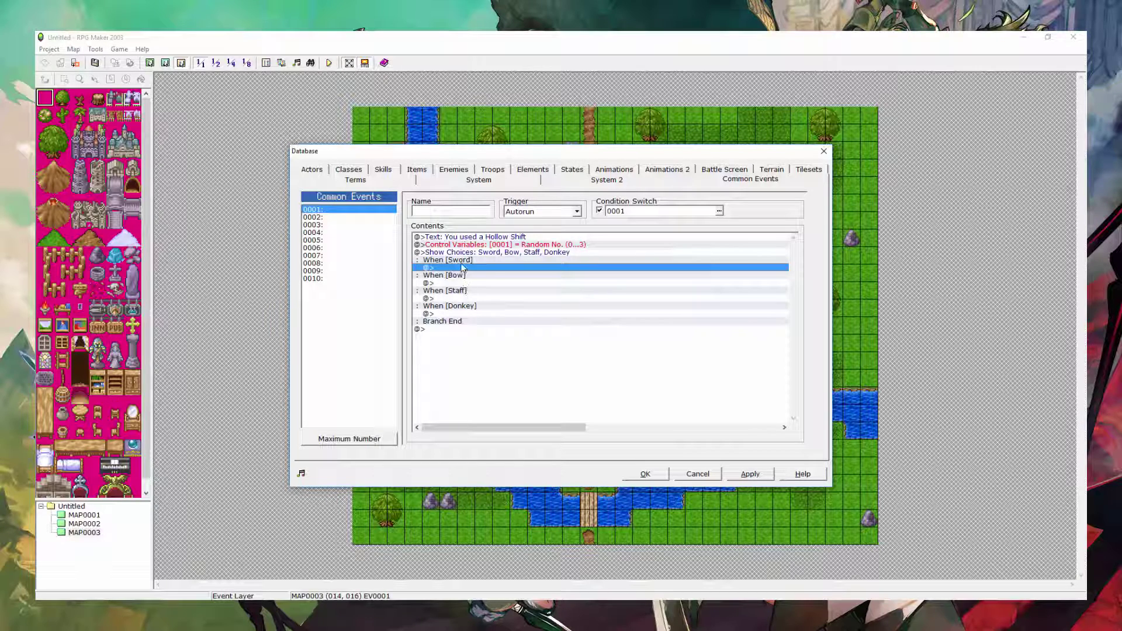
- Insert a conditional branch under When [Sword] checking variable 0001 equals constant 0
double_click(462, 268)
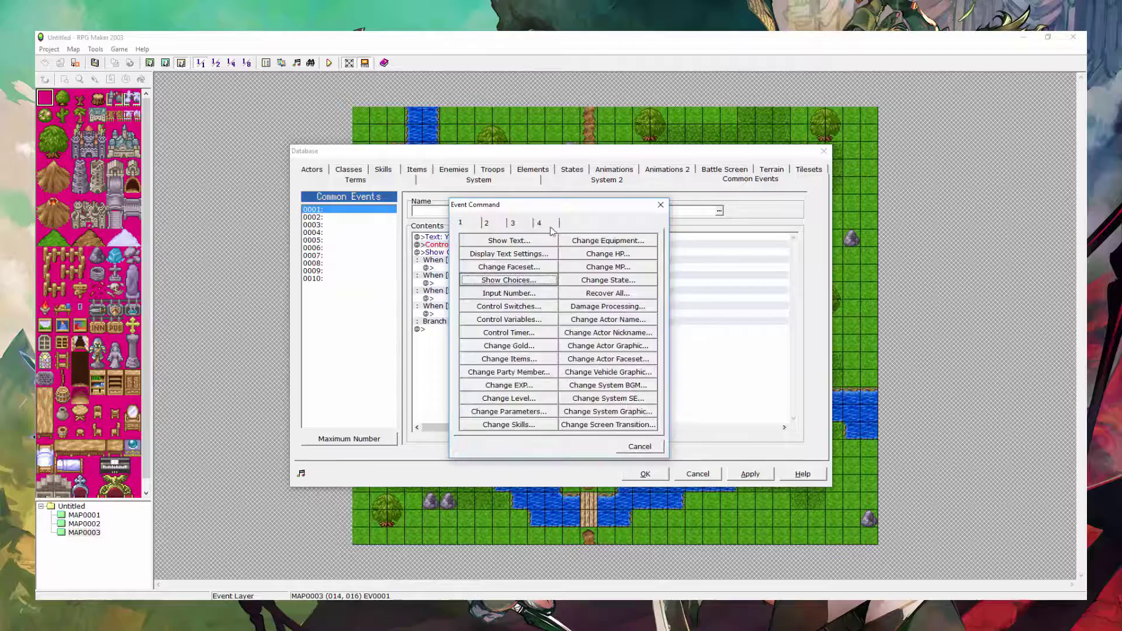
click(526, 223)
click(619, 292)
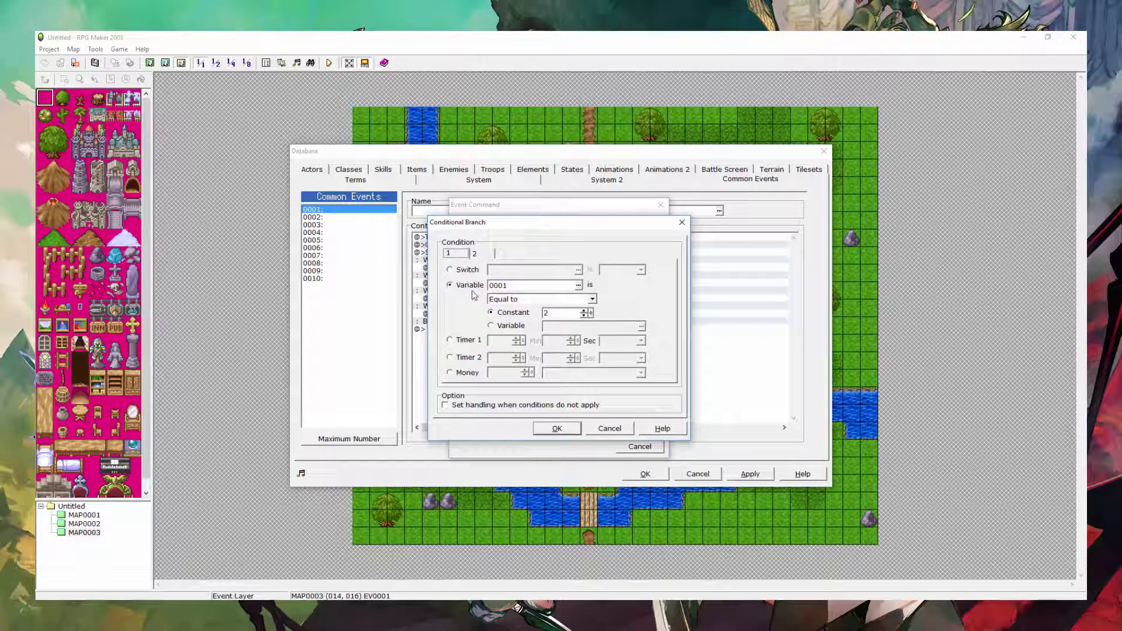
click(544, 314)
click(518, 283)
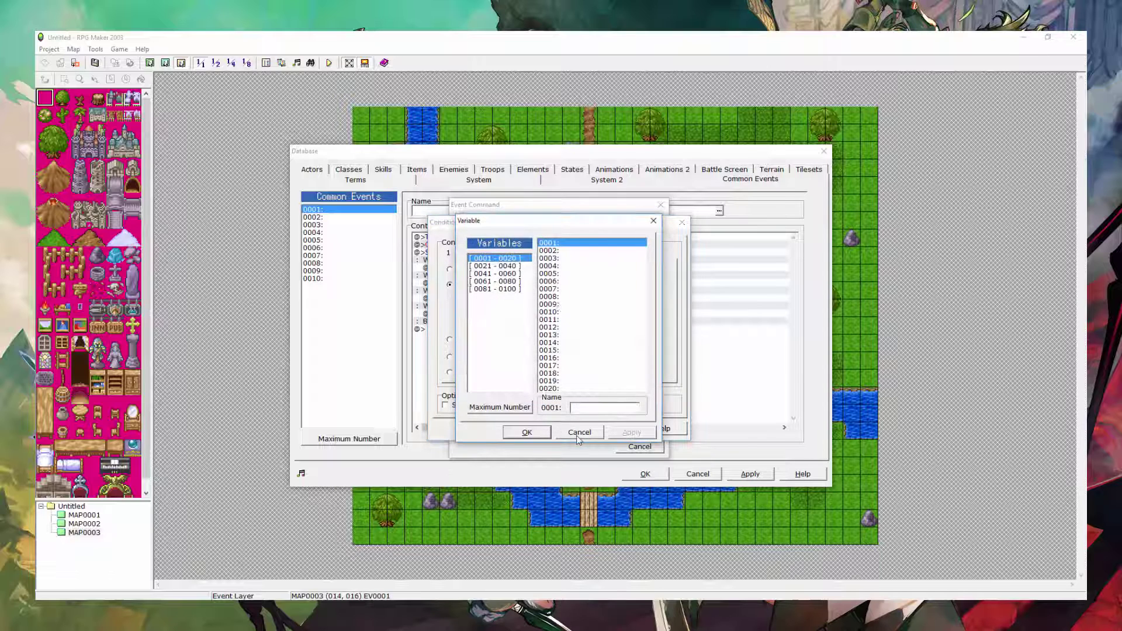
click(528, 433)
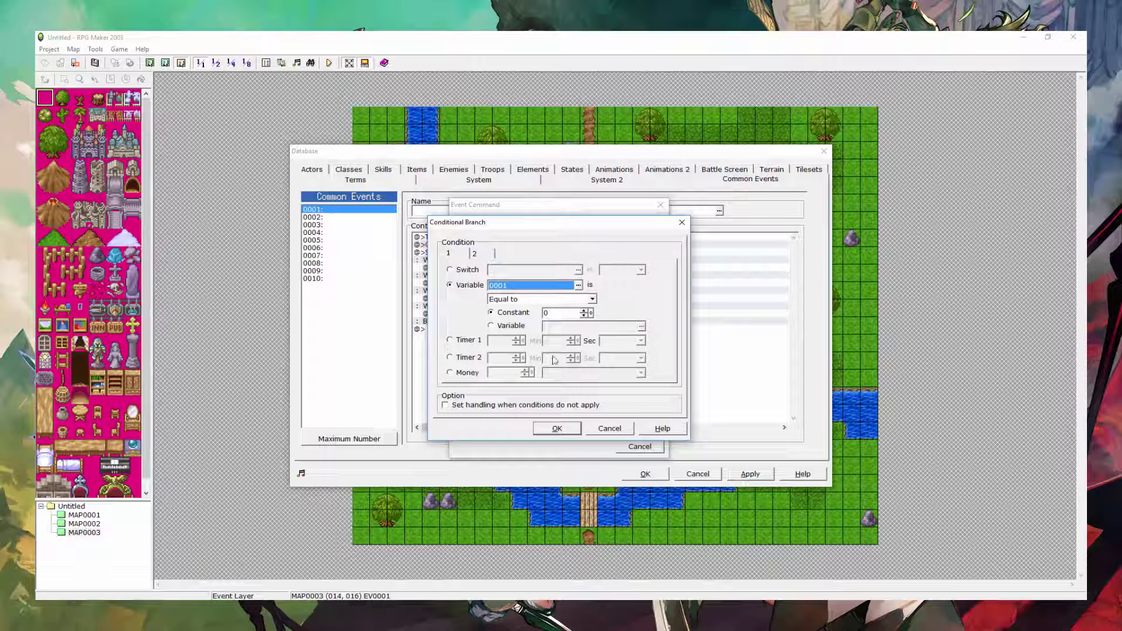
click(564, 312)
key(Return)
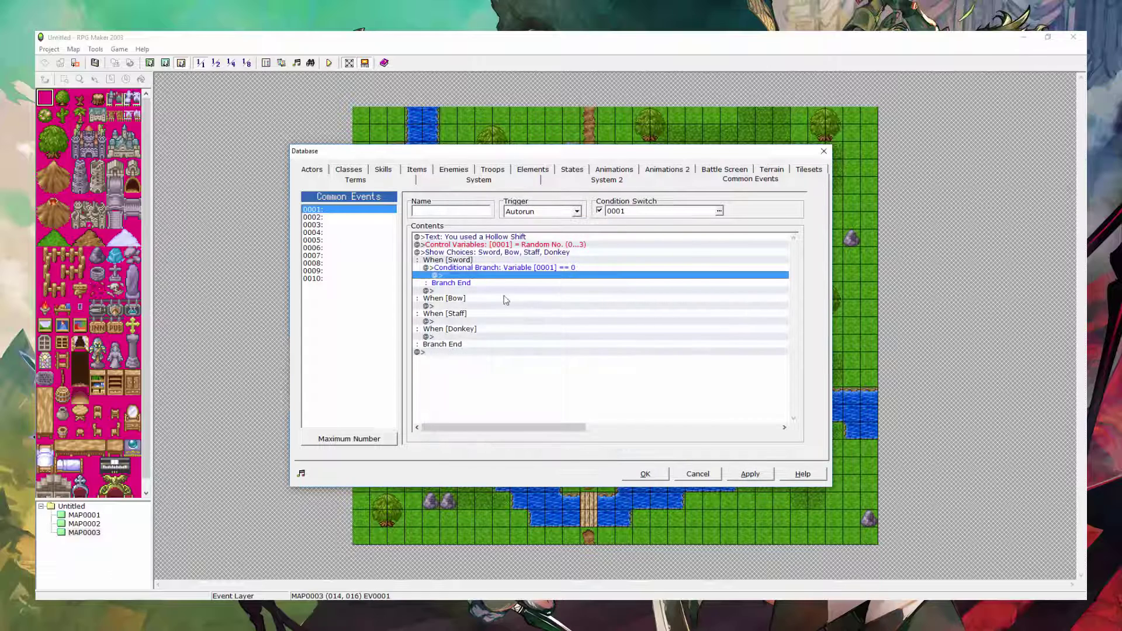
double_click(474, 276)
key(Escape)
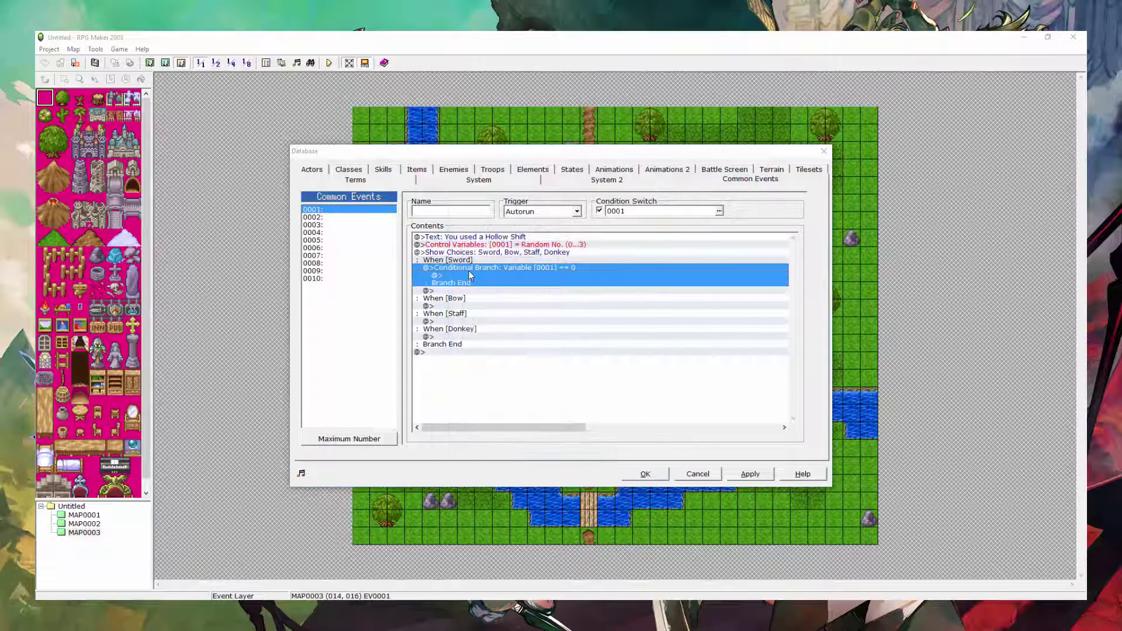
double_click(469, 268)
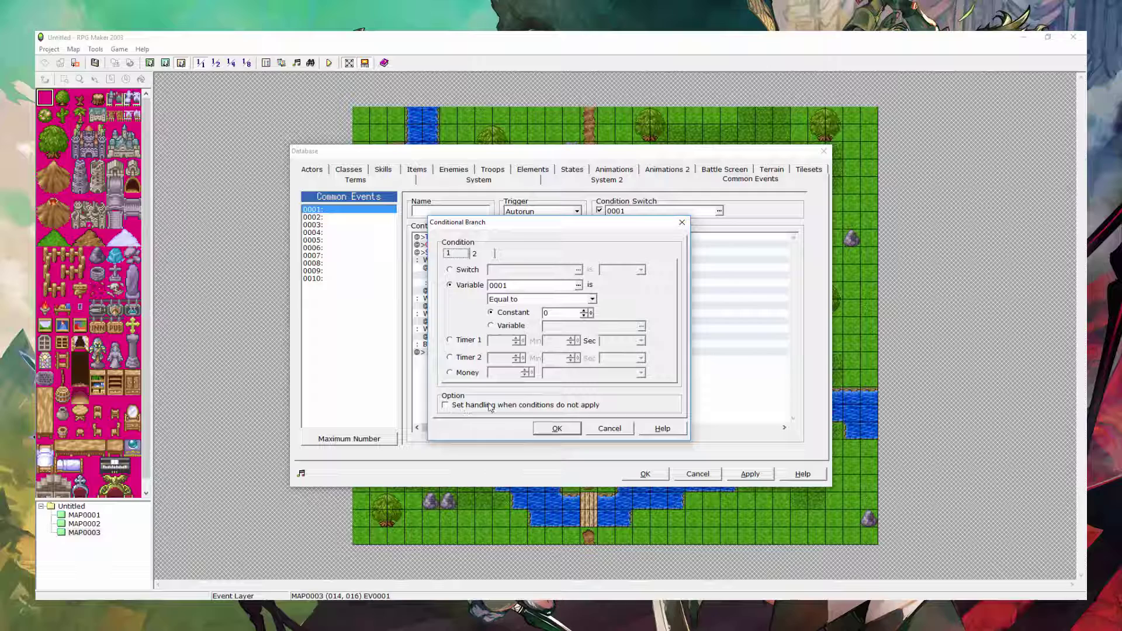
- Add the message 'You recieved a dank blade' inside the branch, then select the branch block
click(557, 429)
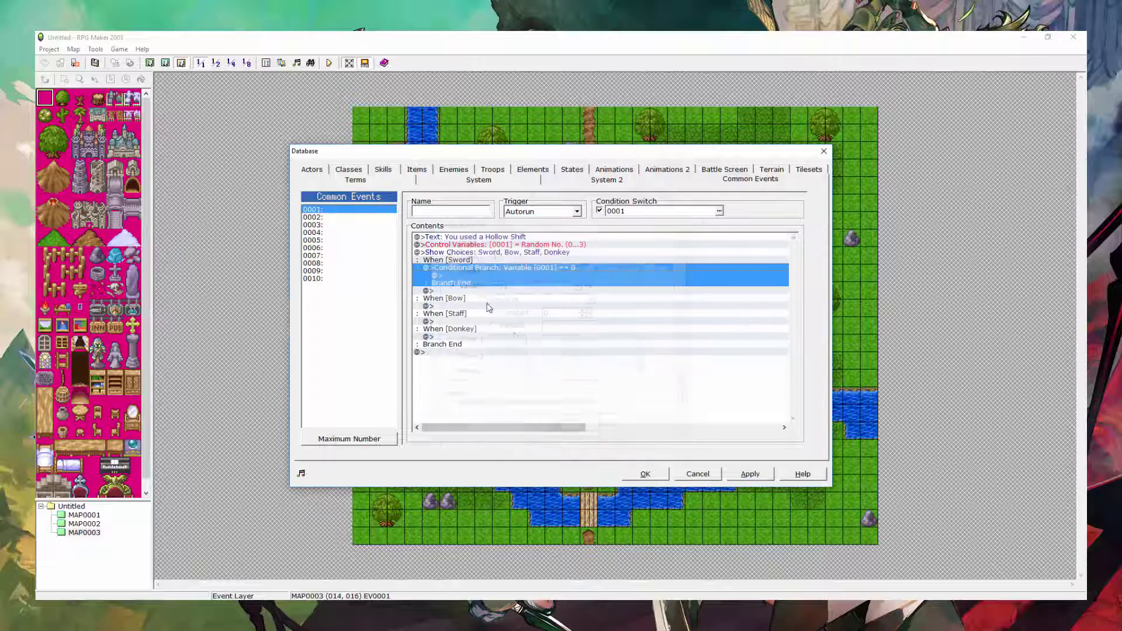
double_click(462, 277)
click(461, 222)
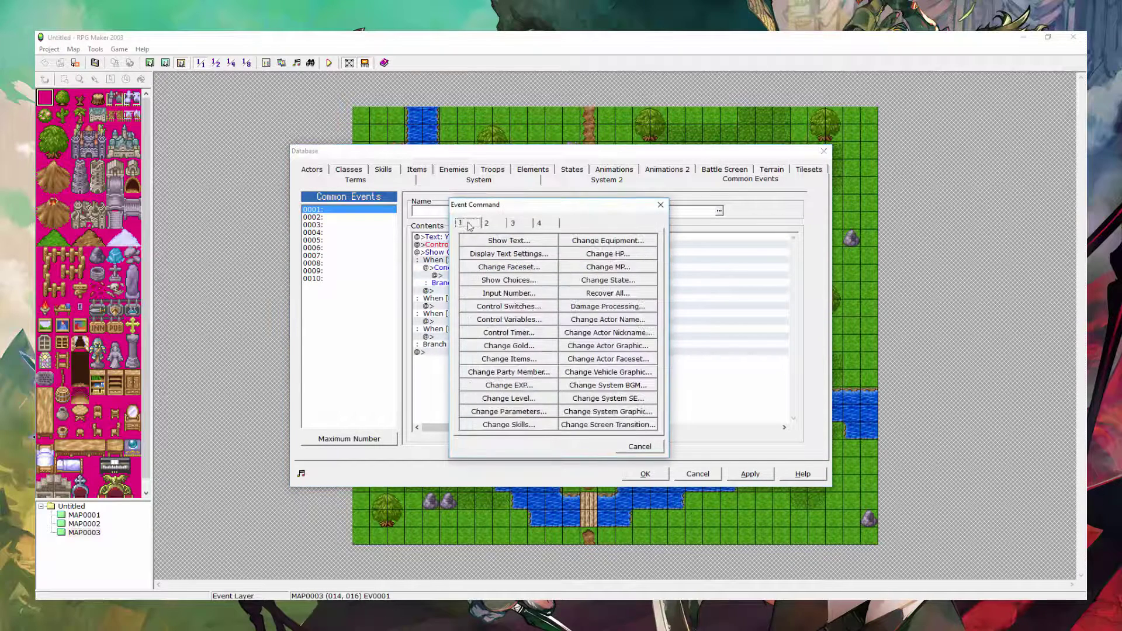
click(522, 243)
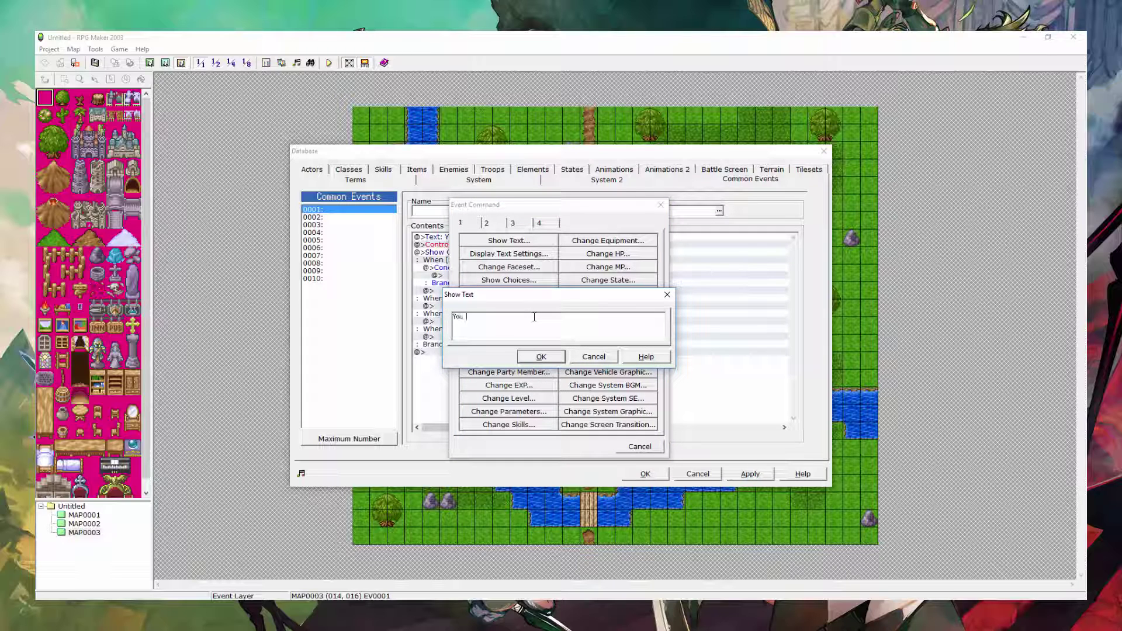
text(You recieved a.dank blade)
click(541, 357)
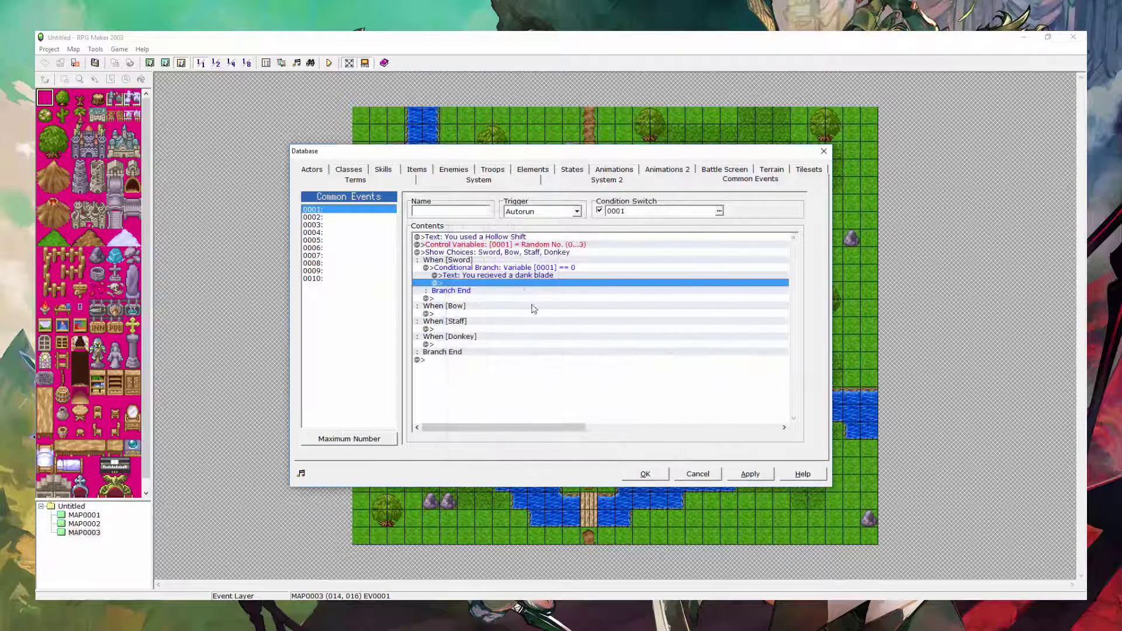
click(518, 267)
click(518, 283)
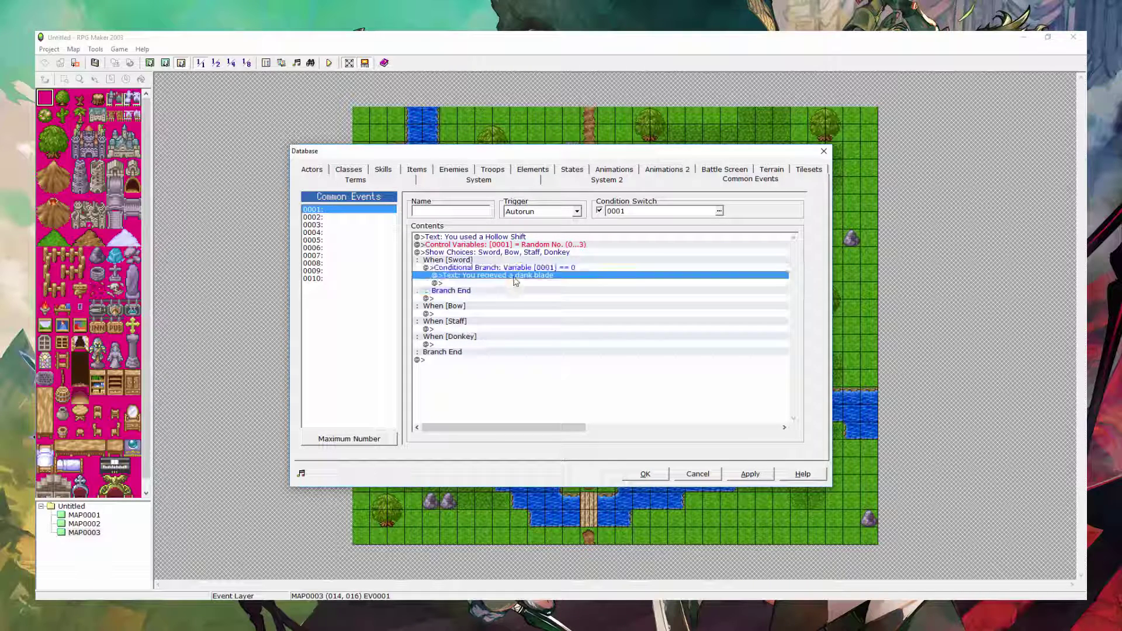
click(514, 267)
- Duplicate the branch, changing its condition to 1 and its message to 'dark blade'
key(ctrl+c)
click(494, 298)
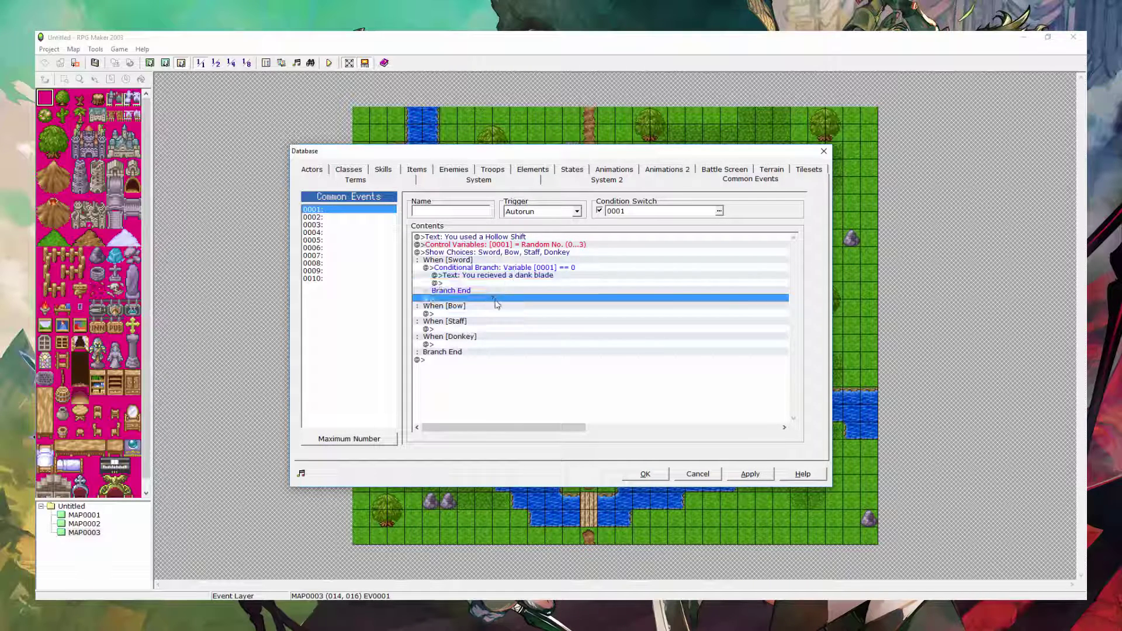
key(ctrl+v)
double_click(544, 298)
text(1)
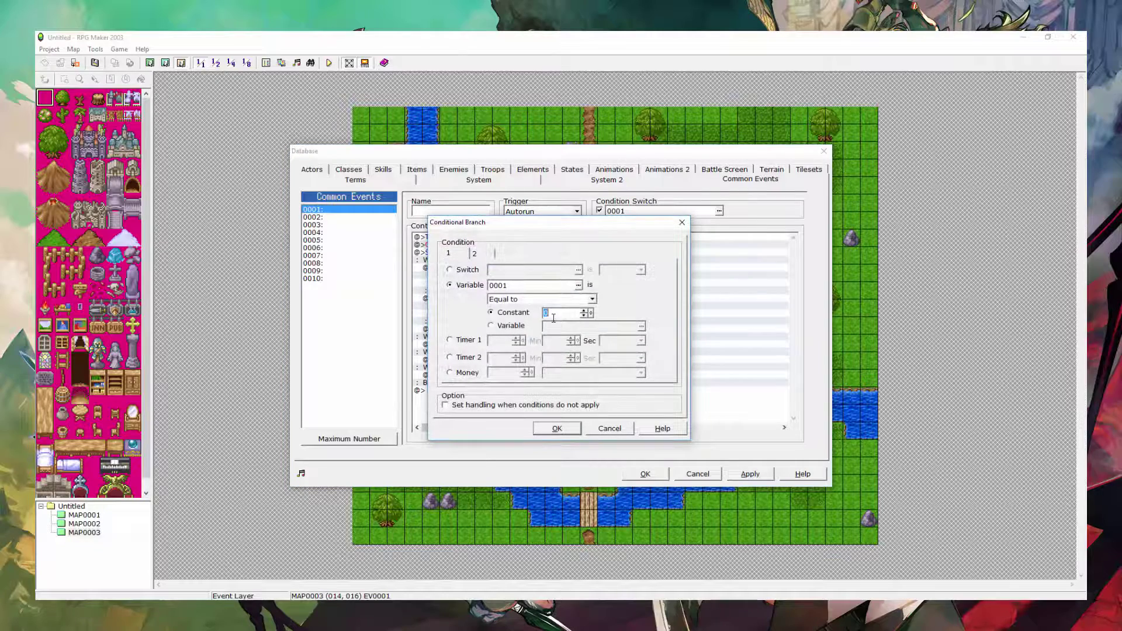
key(Return)
right_click(543, 302)
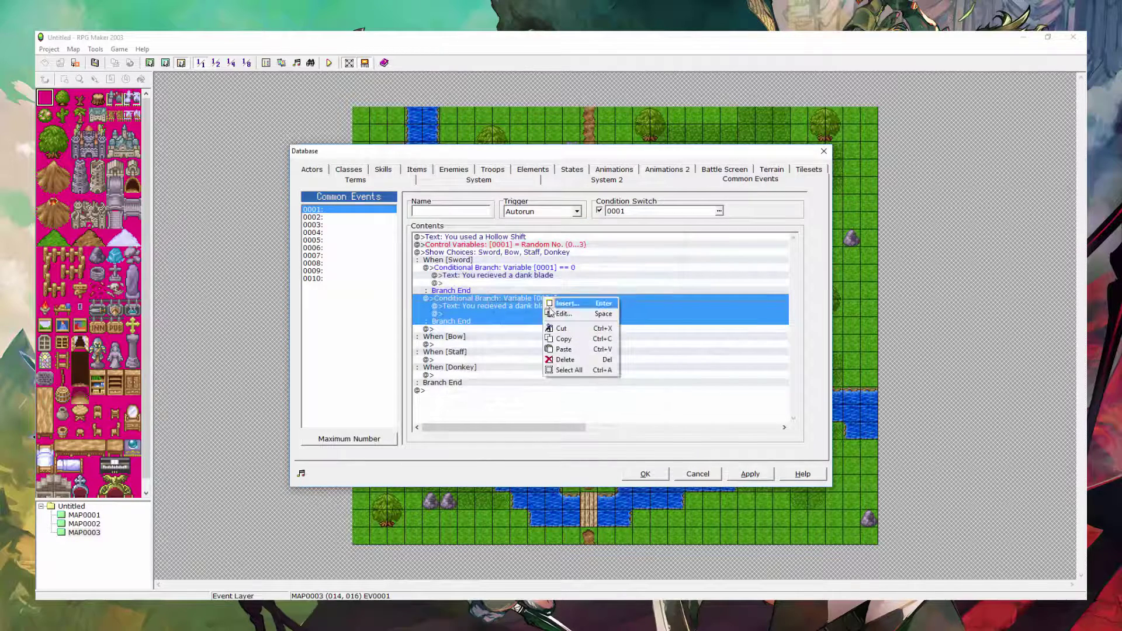
key(Escape)
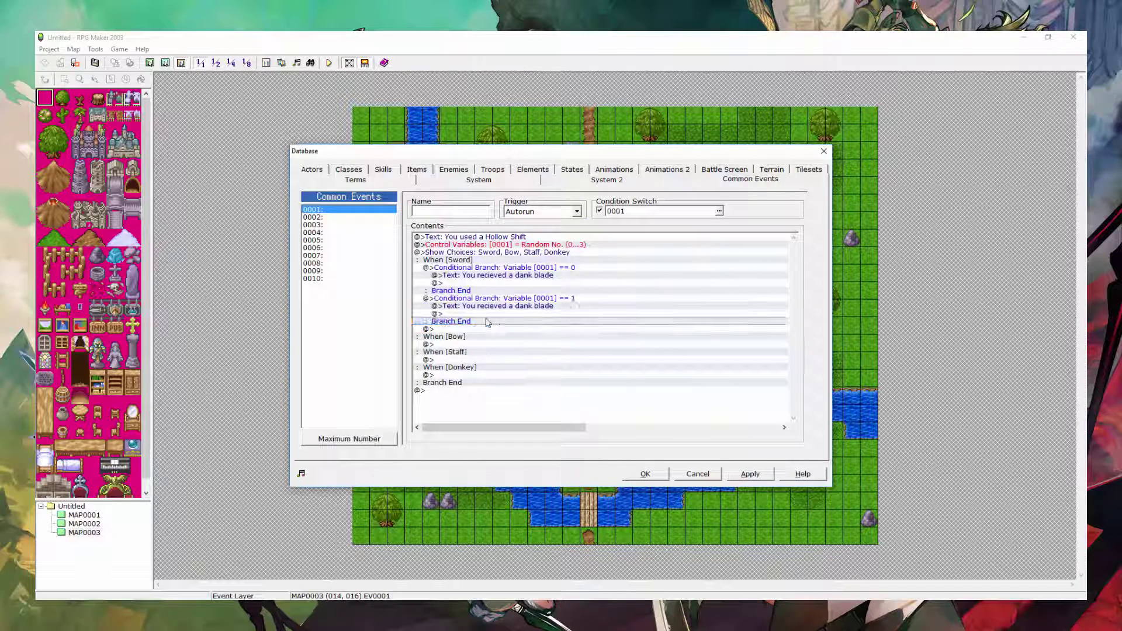
double_click(525, 307)
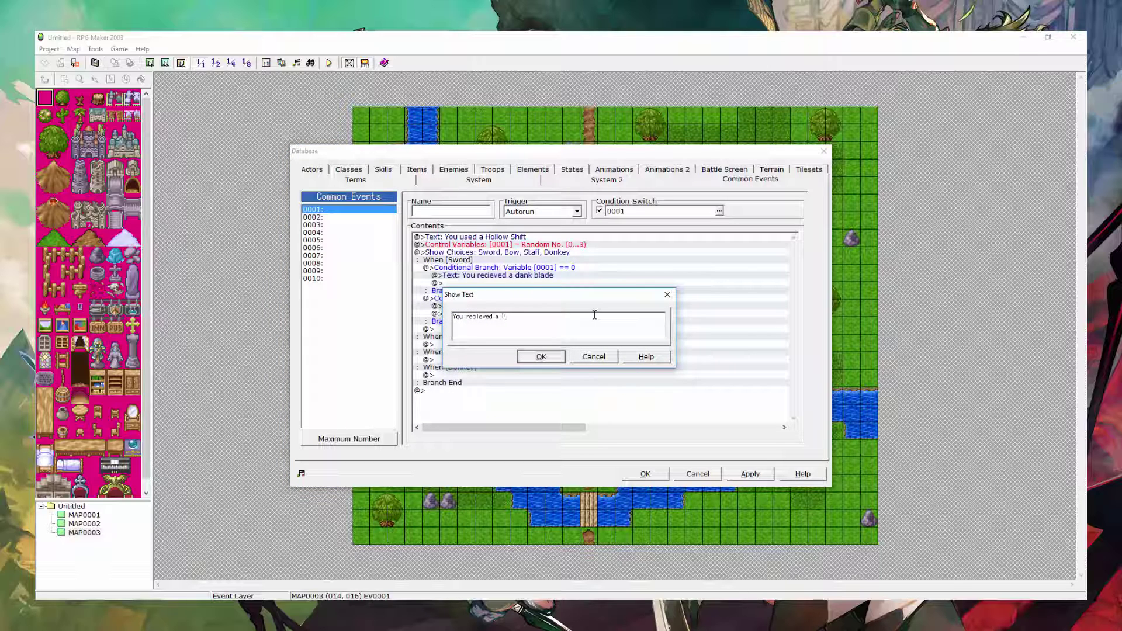
text(de)
key(Return)
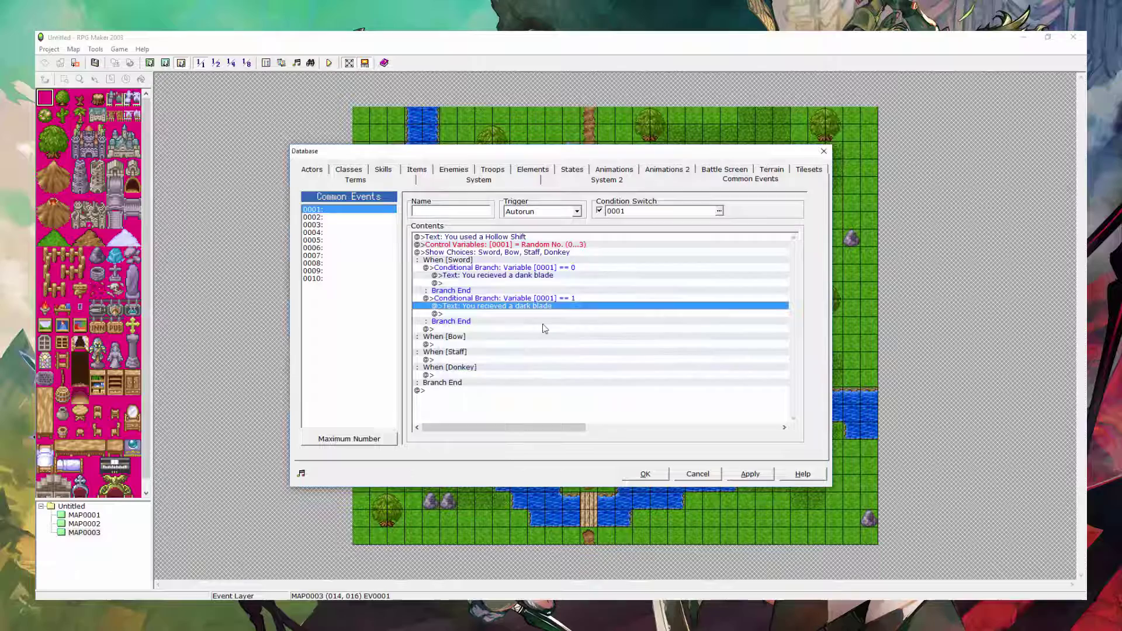
- Paste a third branch checking value 2 with the message 'light blade'
click(504, 330)
key(ctrl+v)
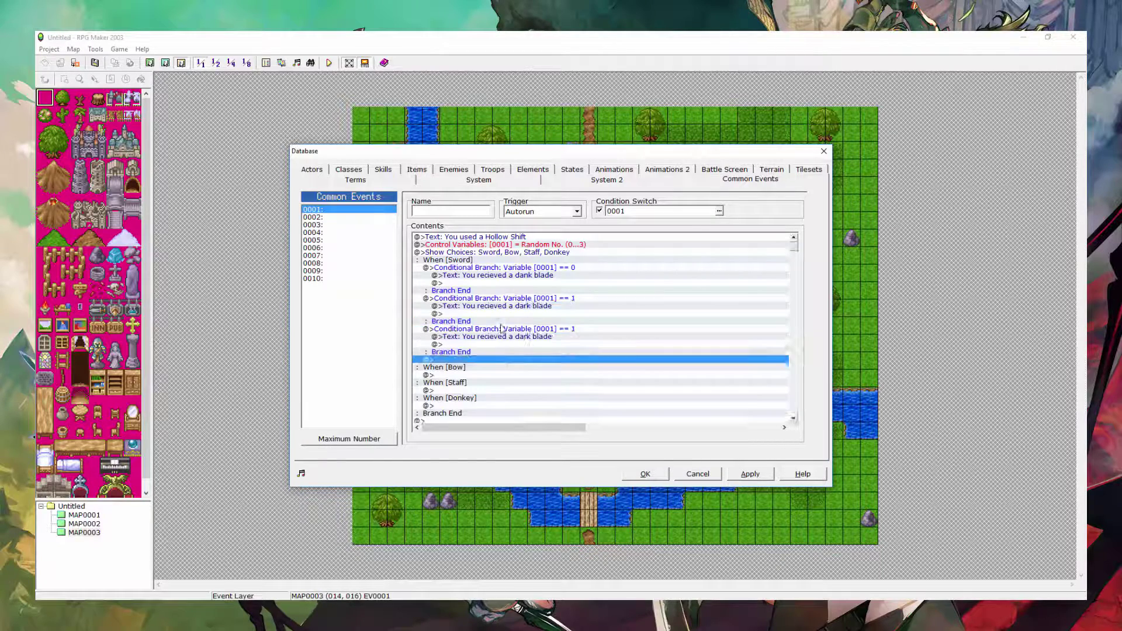
double_click(564, 325)
double_click(560, 313)
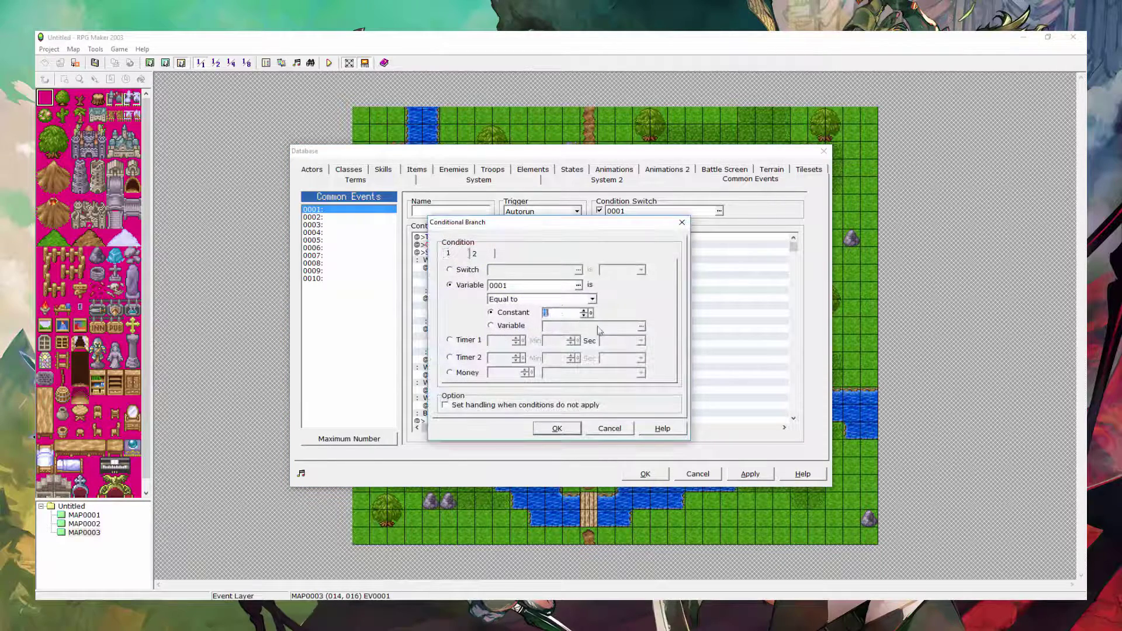
text(2)
click(554, 428)
double_click(504, 338)
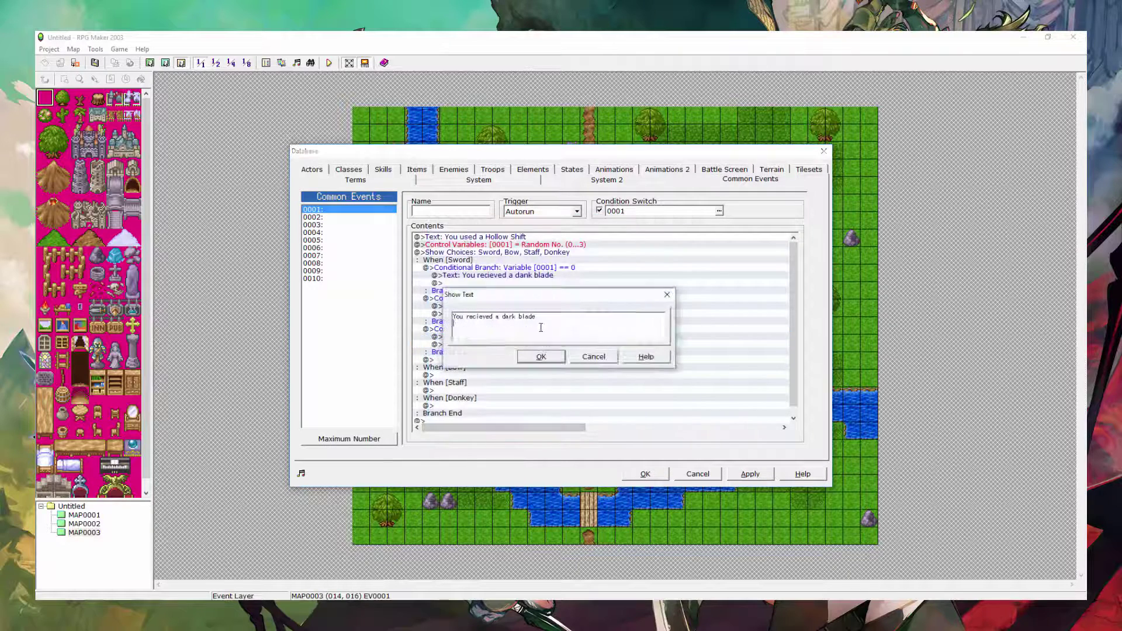
double_click(510, 318)
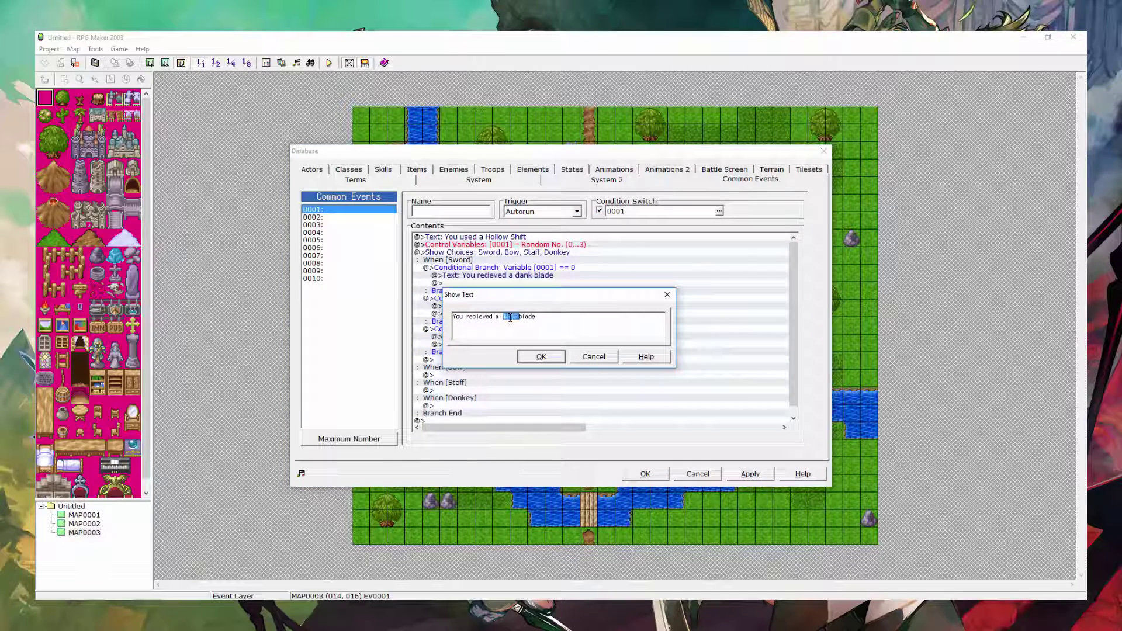
text(light)
key(Return)
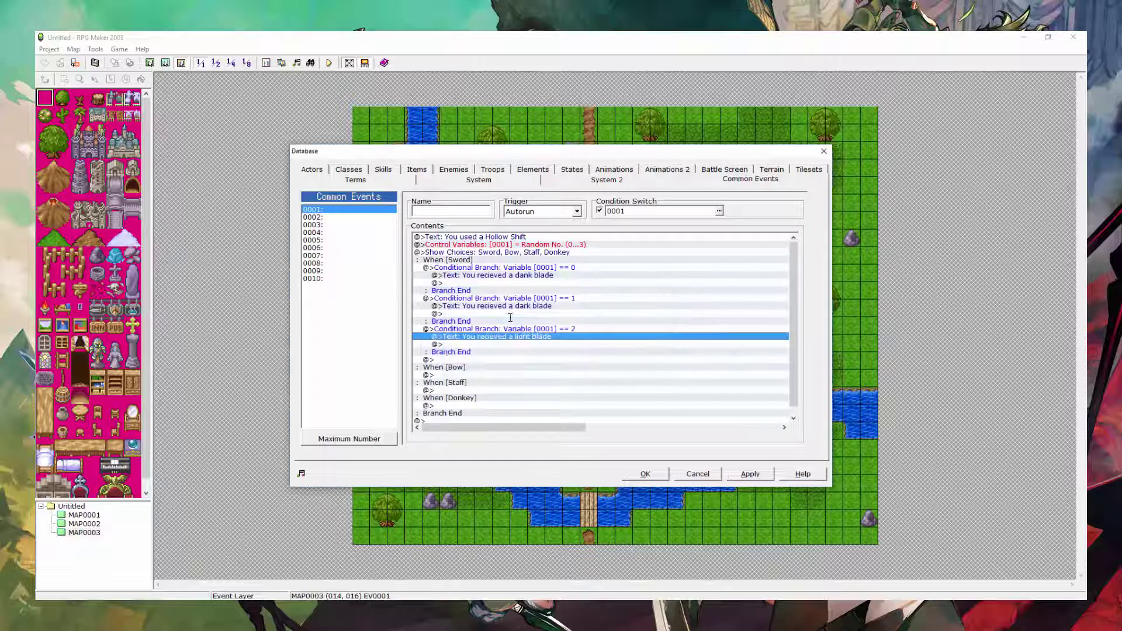
- Set the fourth branch to check value 3 and its message to 'You recieved a Long sword'
click(503, 331)
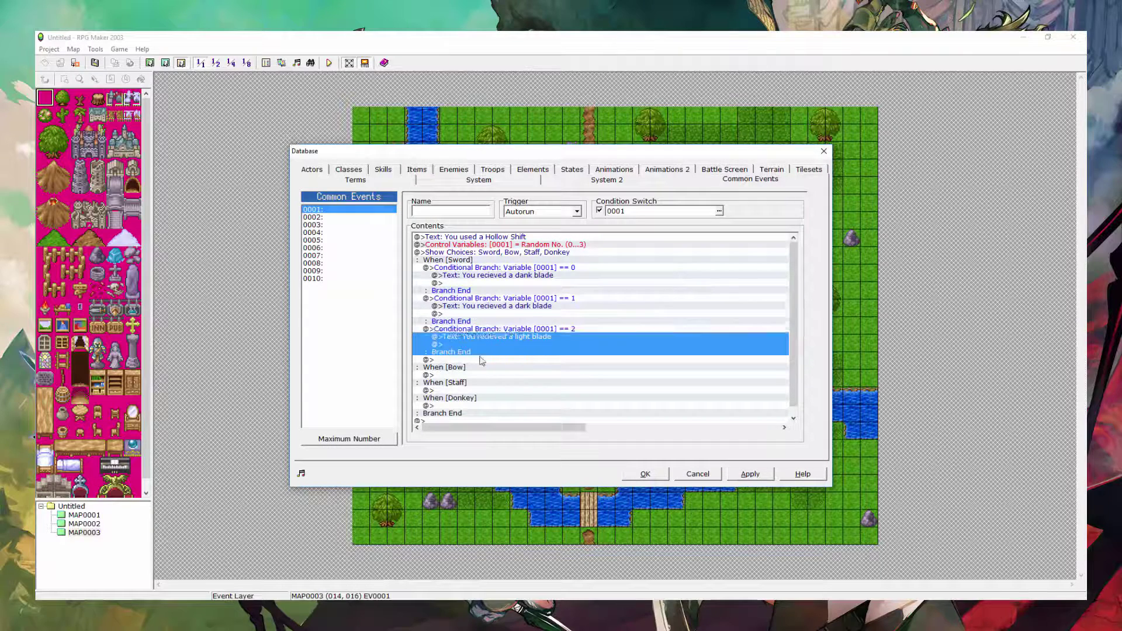
double_click(602, 351)
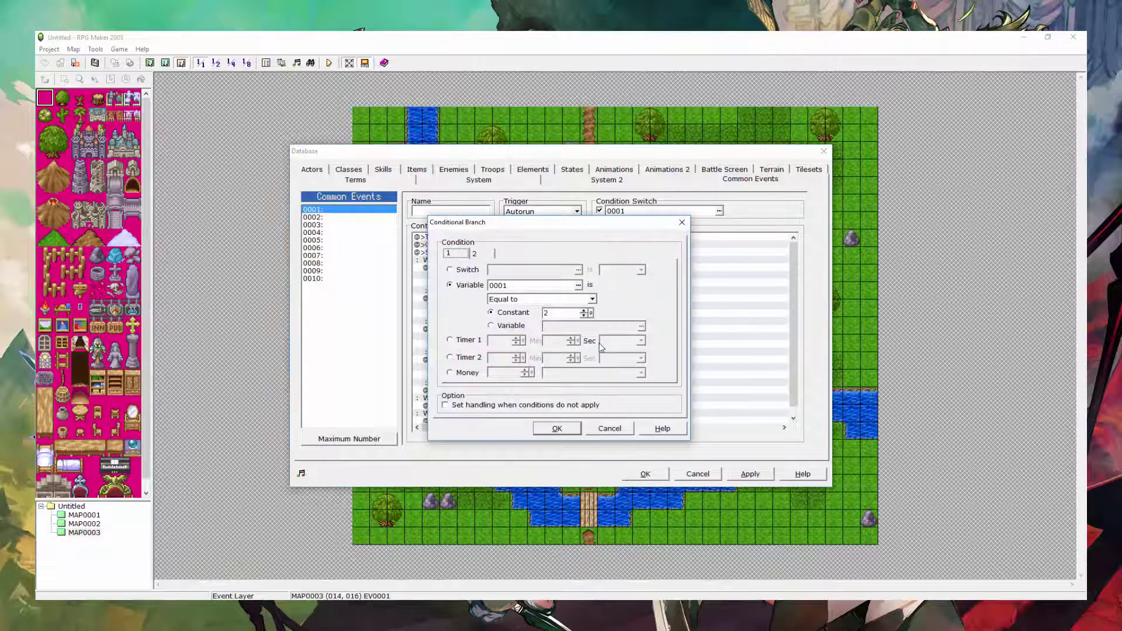
double_click(564, 314)
text(3)
key(Return)
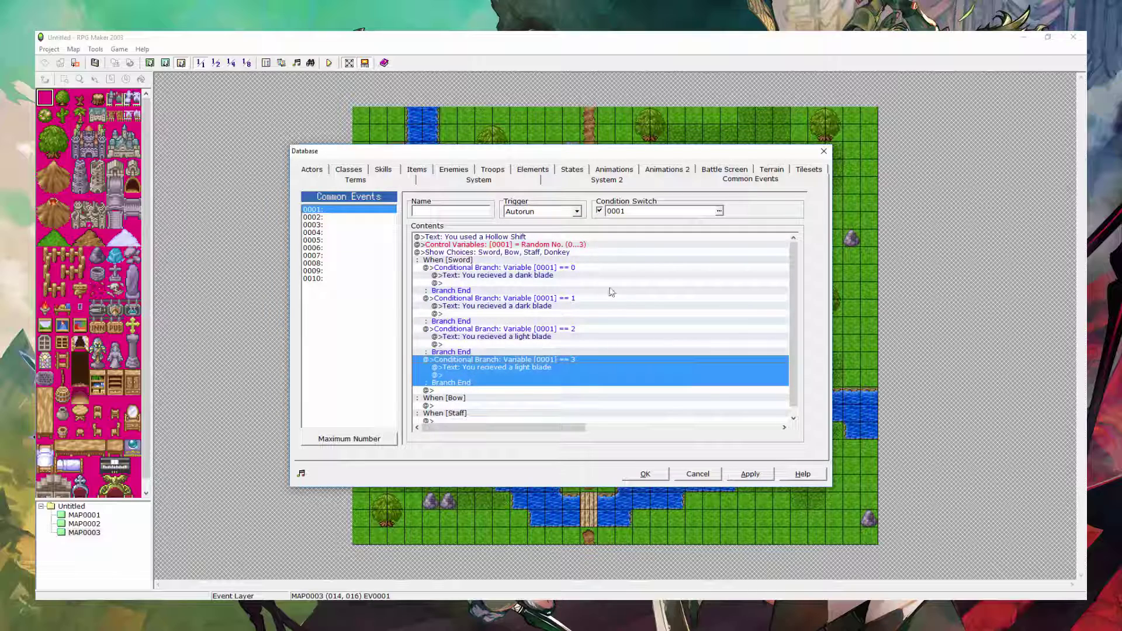
double_click(484, 385)
key(Escape)
click(512, 368)
double_click(512, 368)
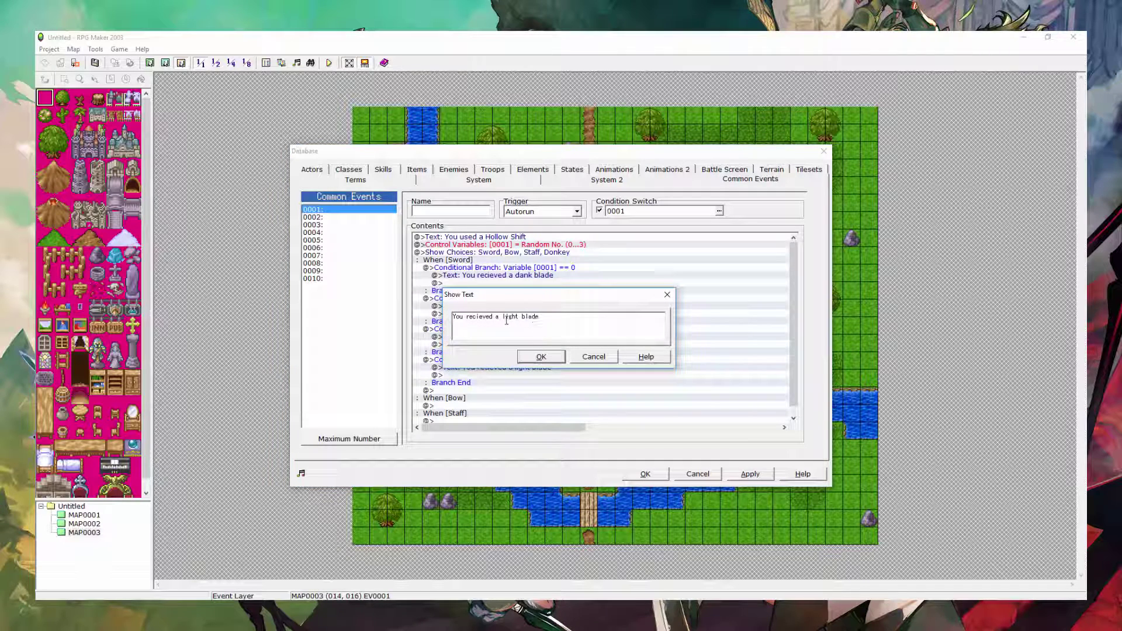
drag(503, 317, 540, 318)
key(BackSpace)
key(Return)
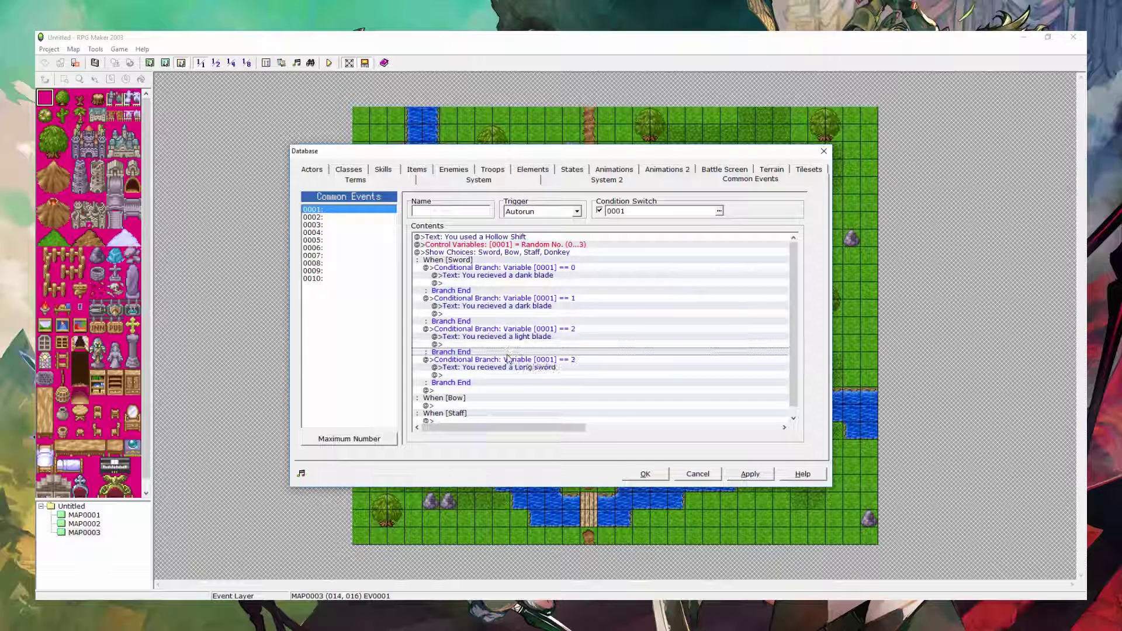
scroll(509, 359, down, 2)
scroll(502, 350, up, 2)
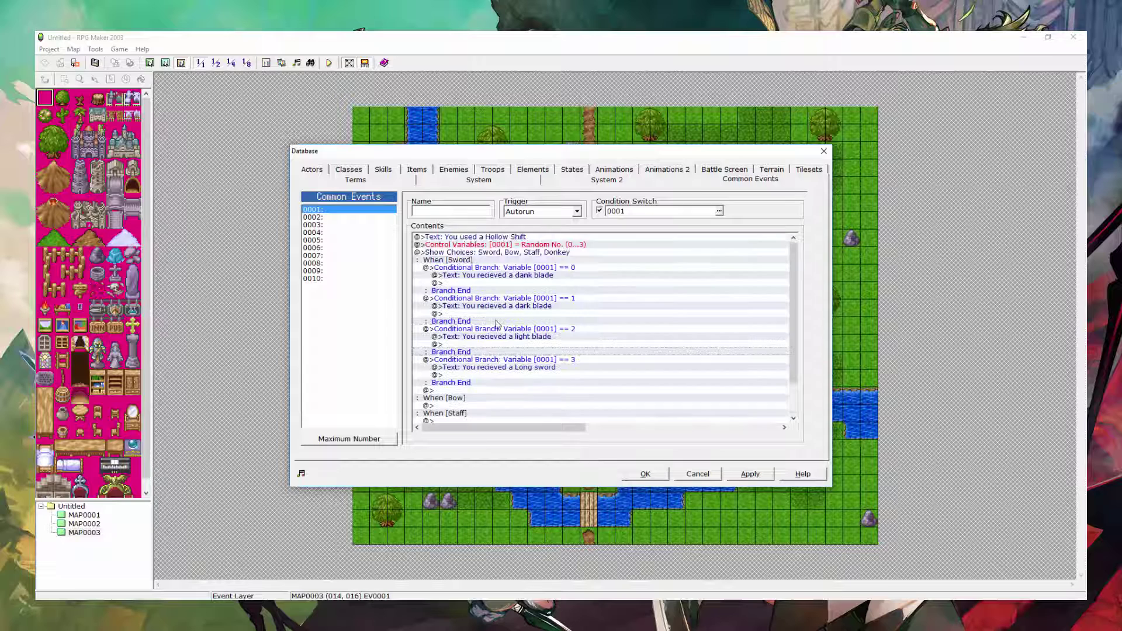
- Copy the four Sword branches and paste them under When [Bow]
click(494, 267)
shift+click(495, 361)
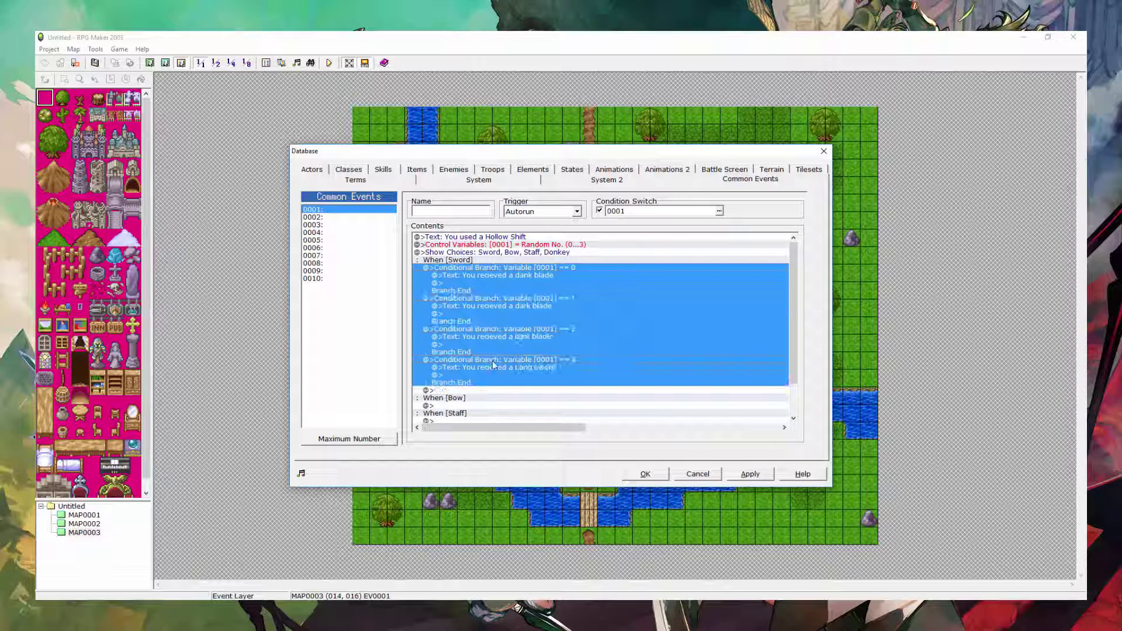
key(ctrl+c)
scroll(523, 401, down, 2)
click(528, 367)
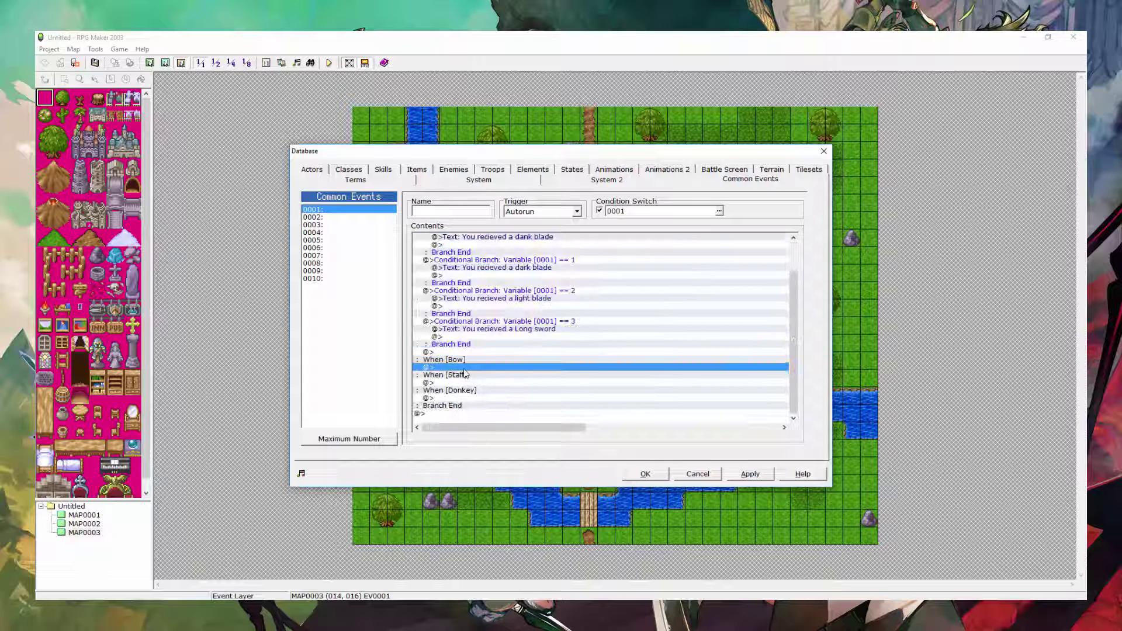
key(ctrl+v)
- Change the first Bow branch's message to 'dank bow' and apply the common event changes
double_click(530, 300)
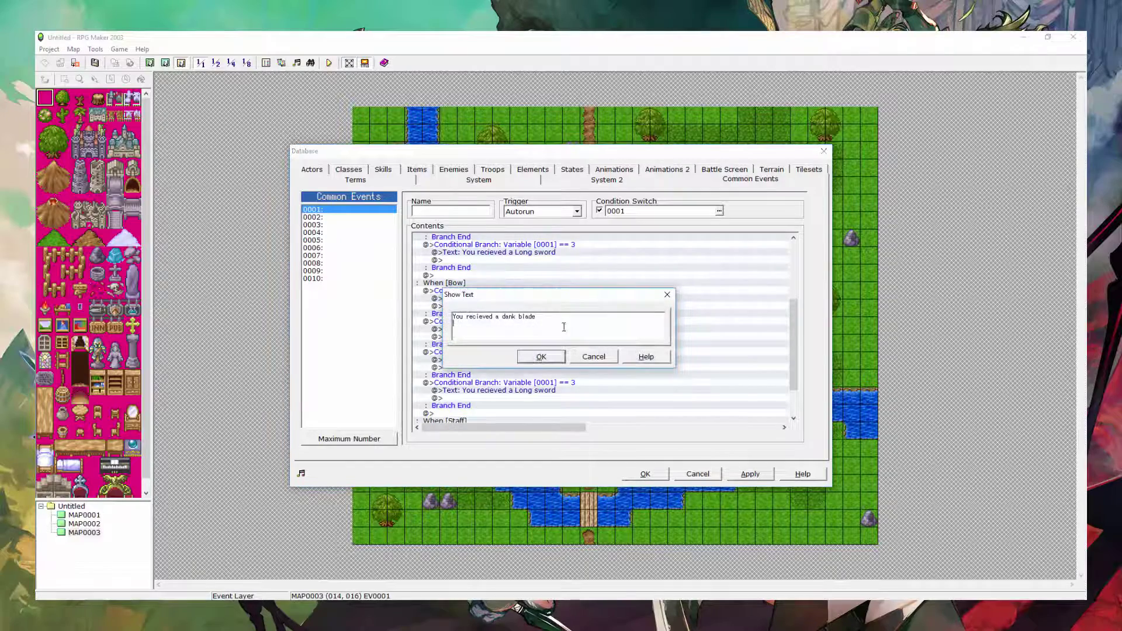
double_click(532, 316)
key(Return)
scroll(520, 337, down, 2)
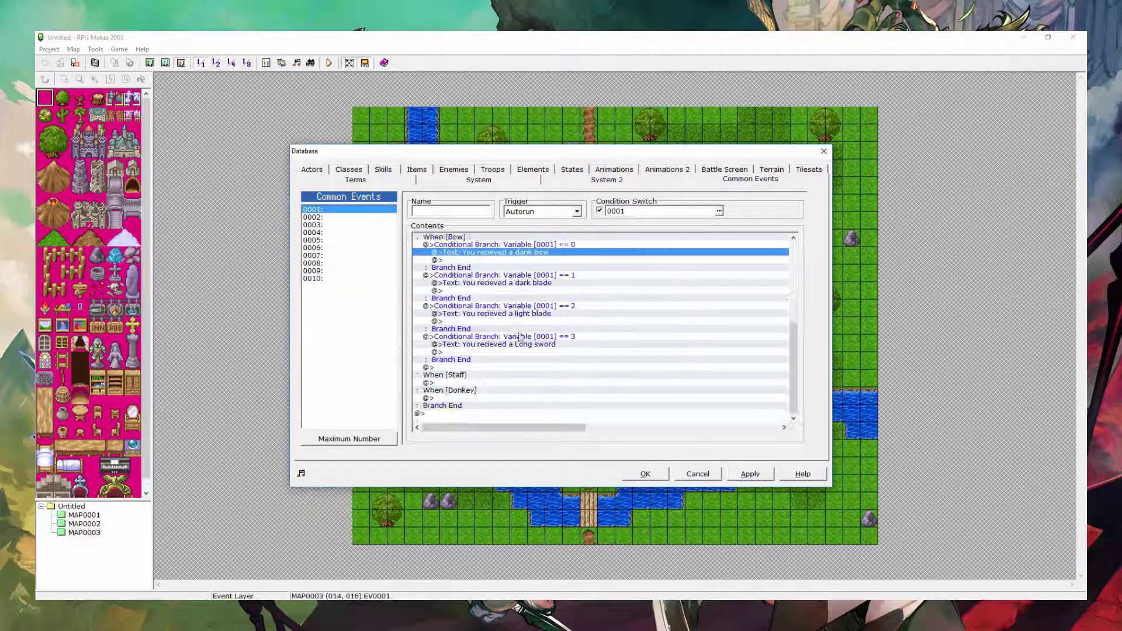
click(474, 382)
click(461, 399)
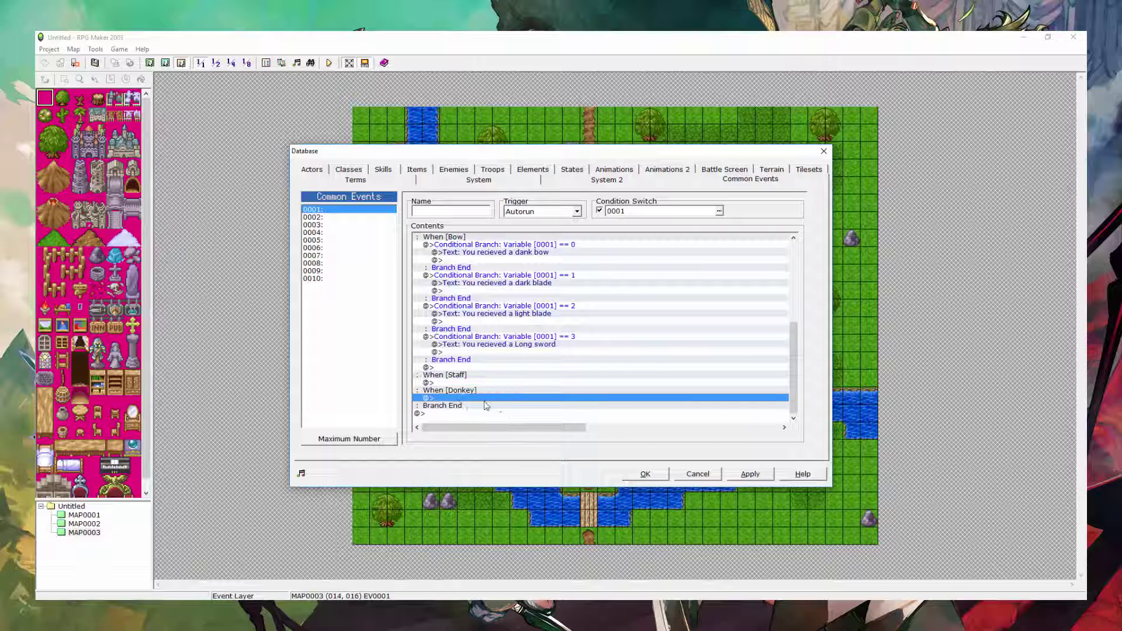
key(alt+a)
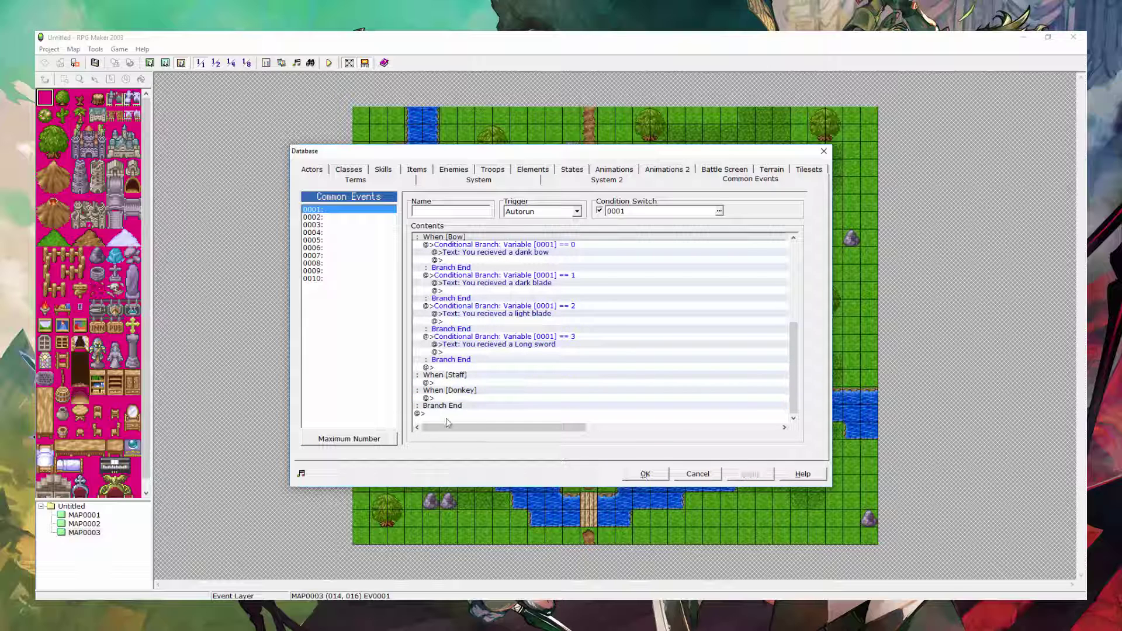
- Add a Control Switches command turning switch 0001 OFF at the event's end
double_click(444, 413)
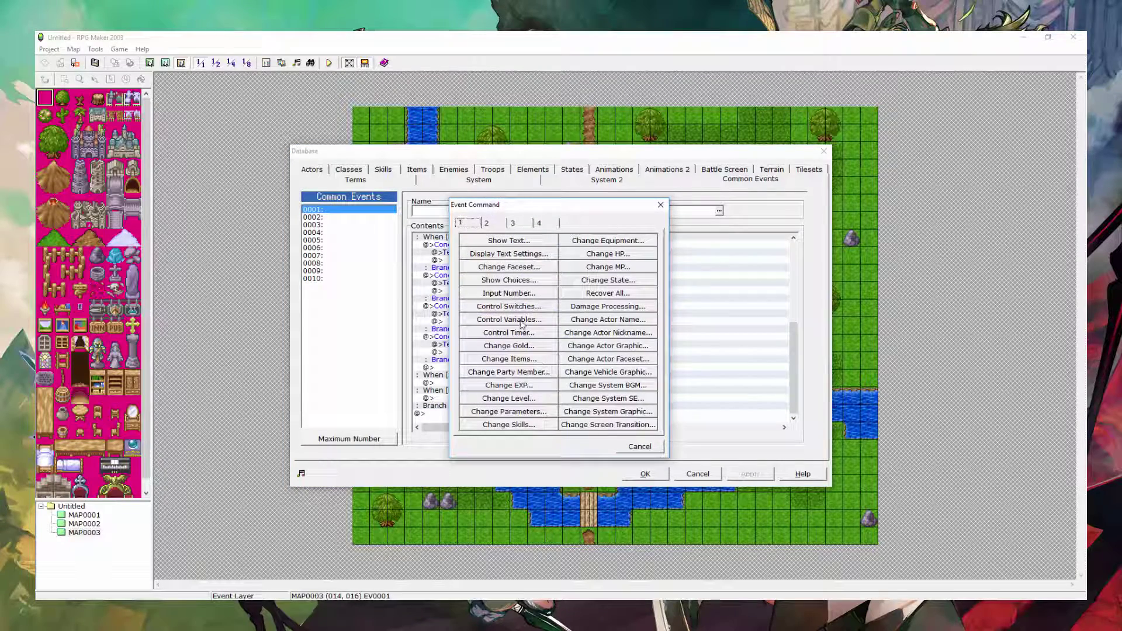
click(518, 308)
click(528, 358)
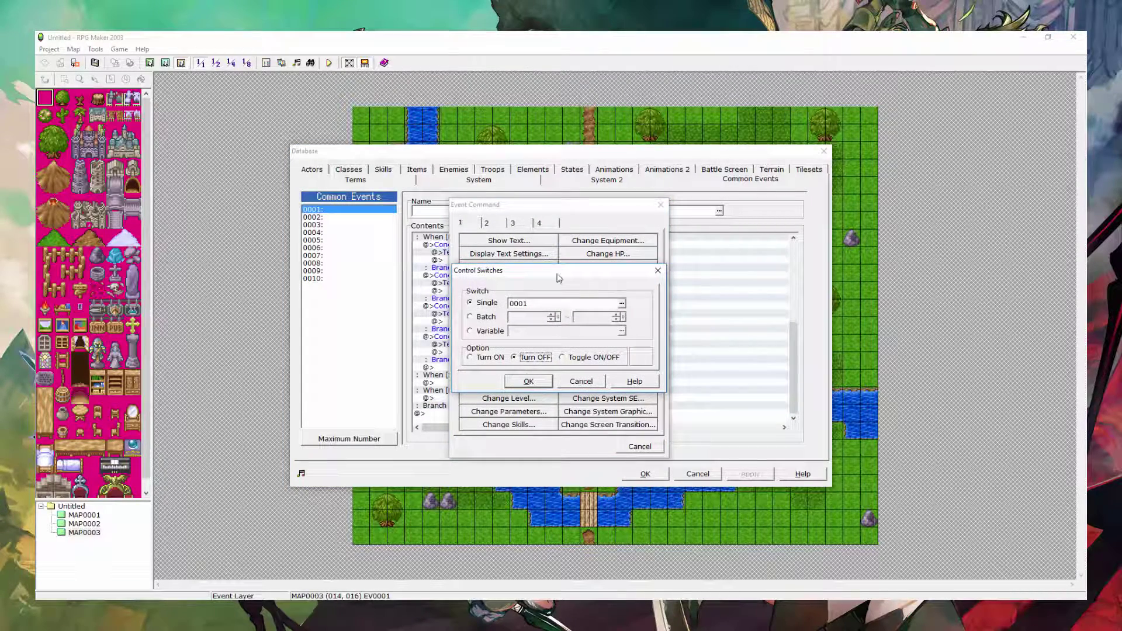
click(555, 303)
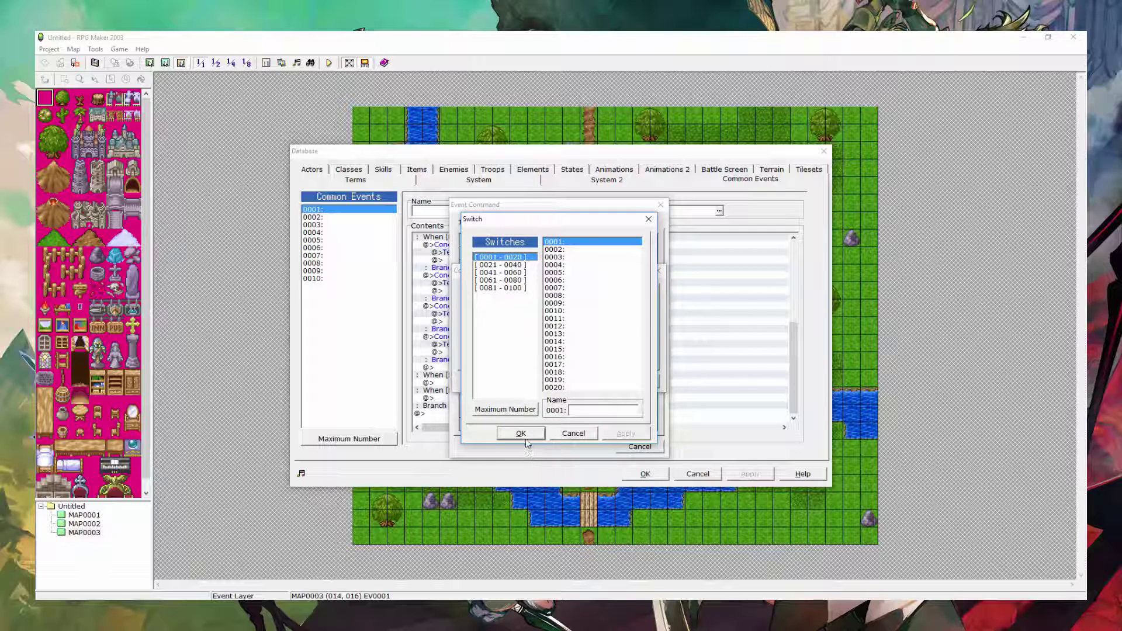
click(521, 435)
click(537, 382)
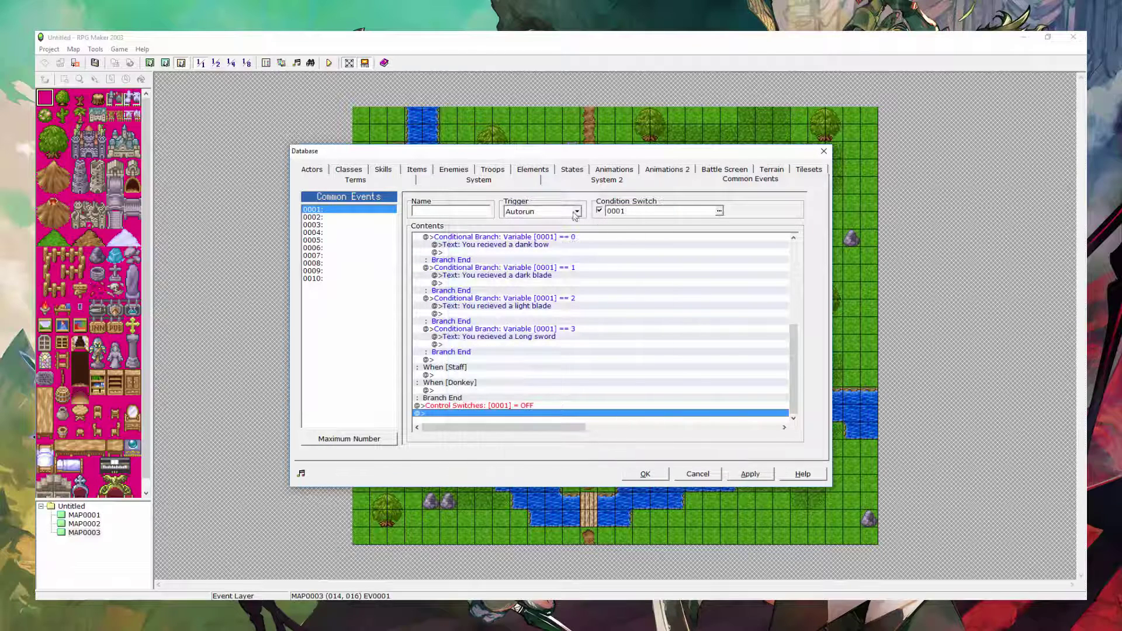
- Add a Change Items command targeting the Hollow Shift item
double_click(459, 414)
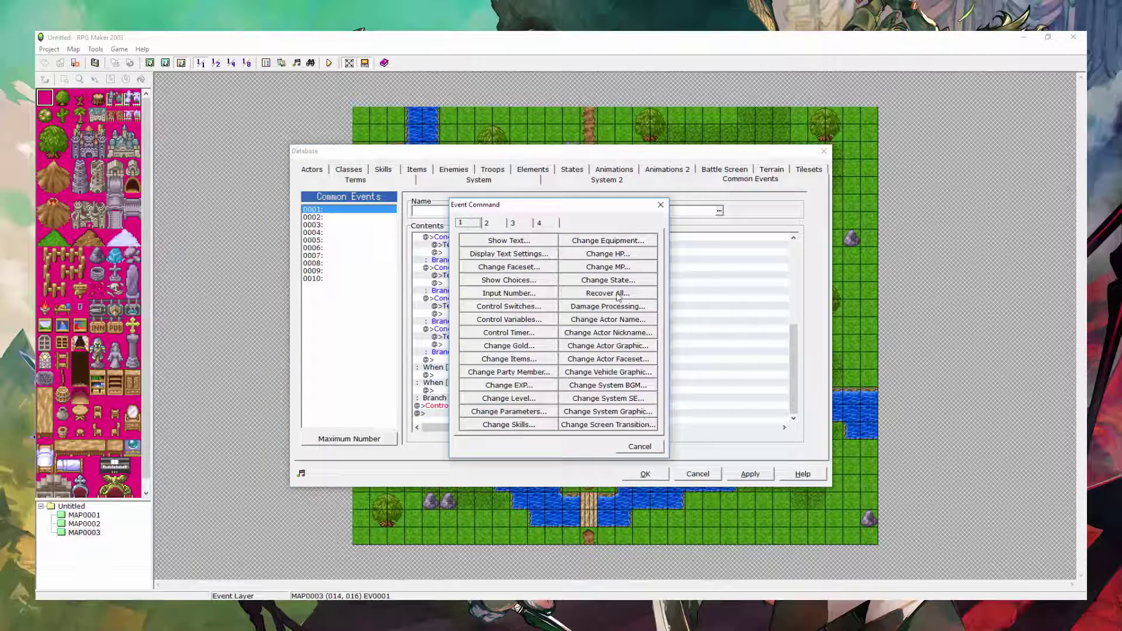
click(526, 359)
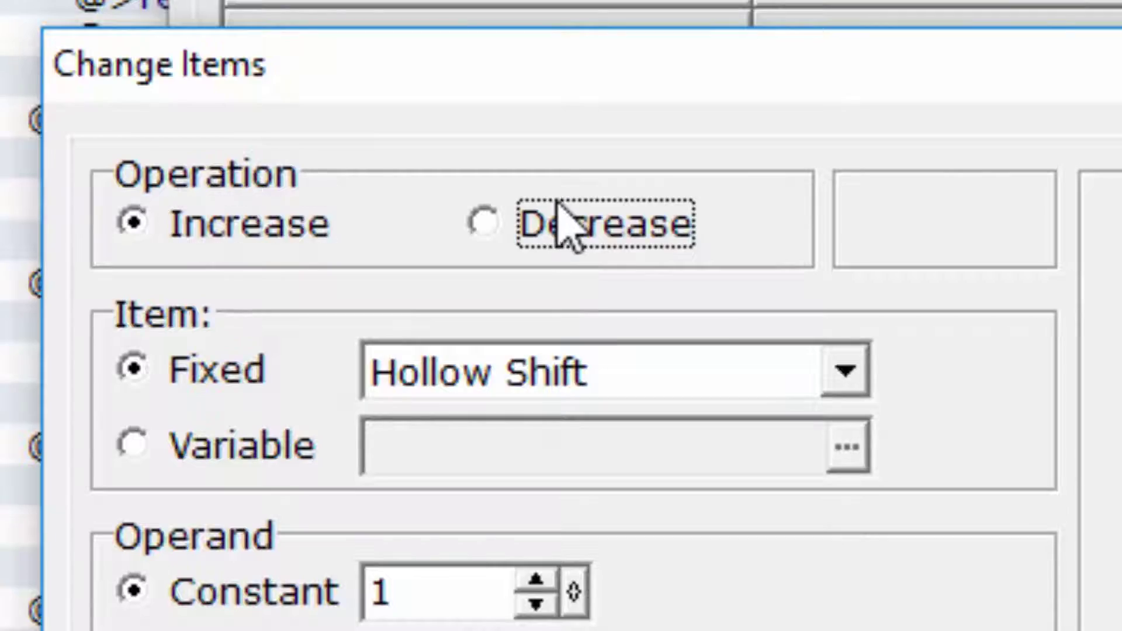
click(517, 316)
click(517, 324)
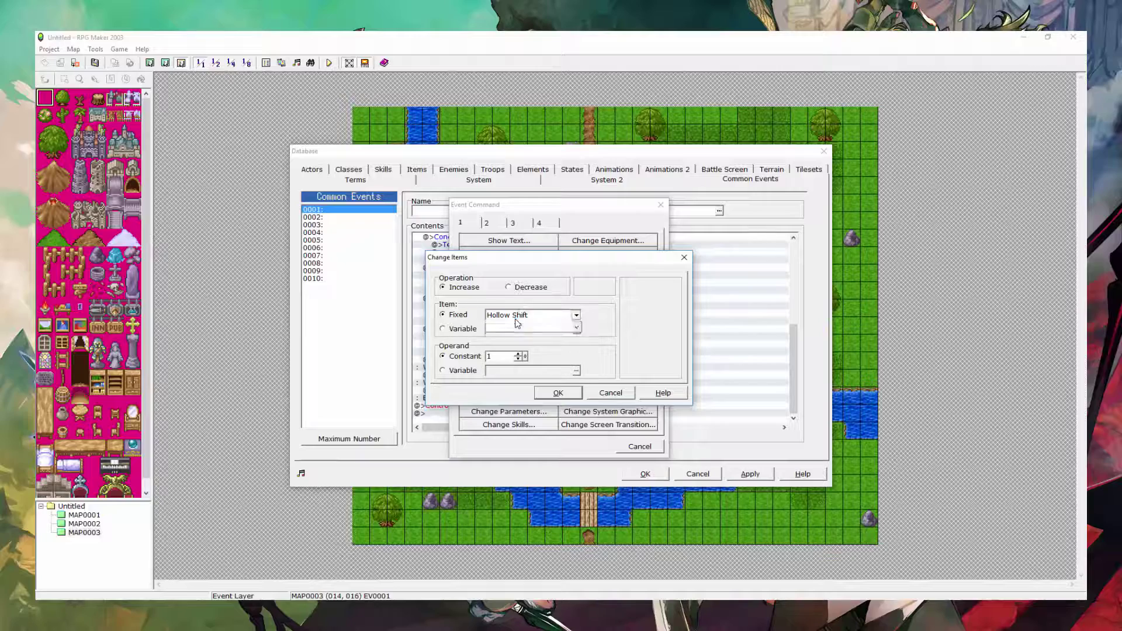
- Confirm the Hollow Shift item change, close the database, and start a test play
click(562, 393)
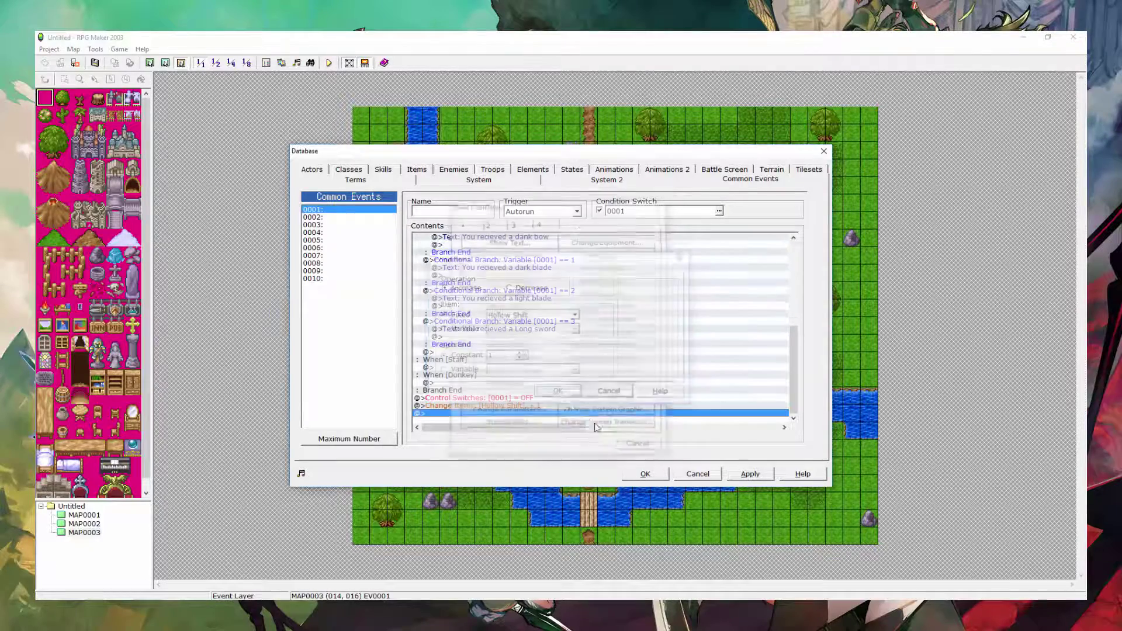
click(645, 474)
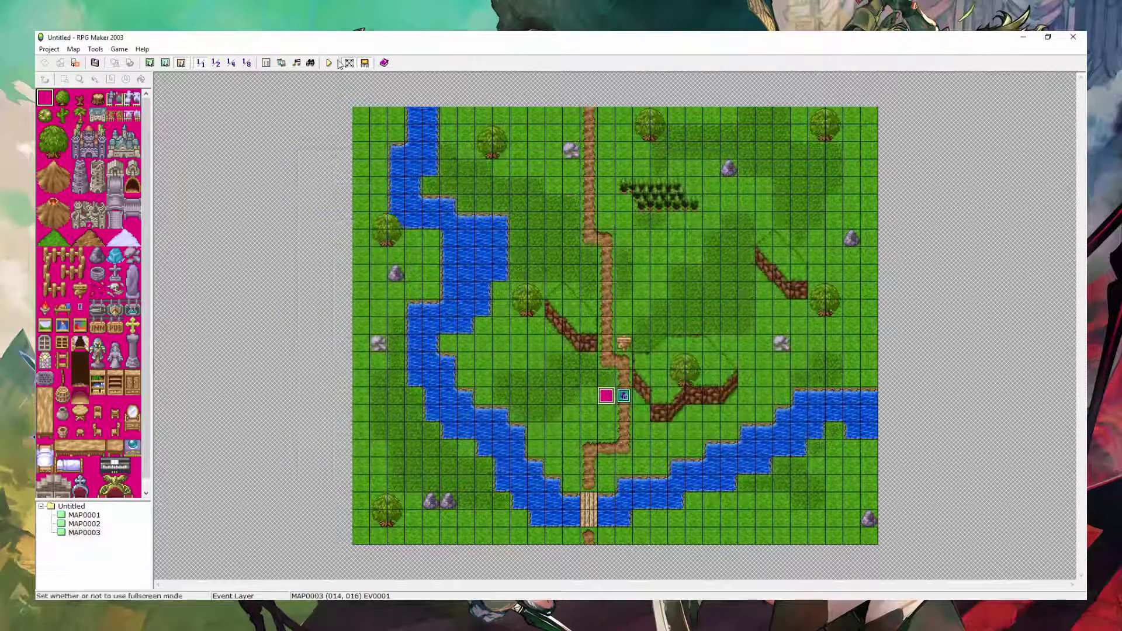
click(329, 63)
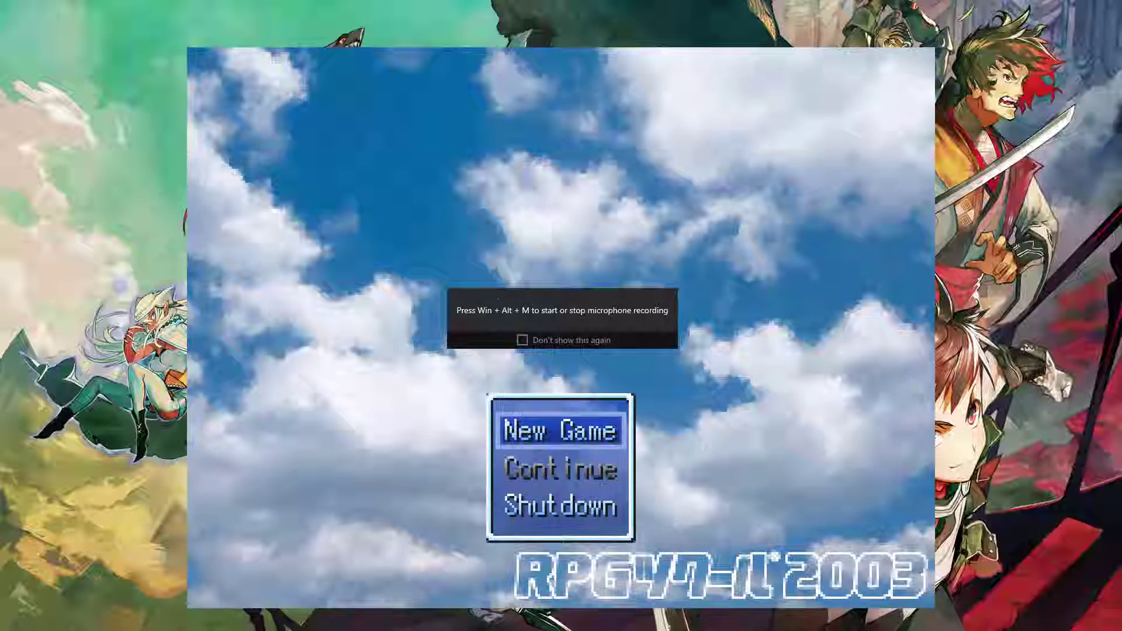
click(565, 341)
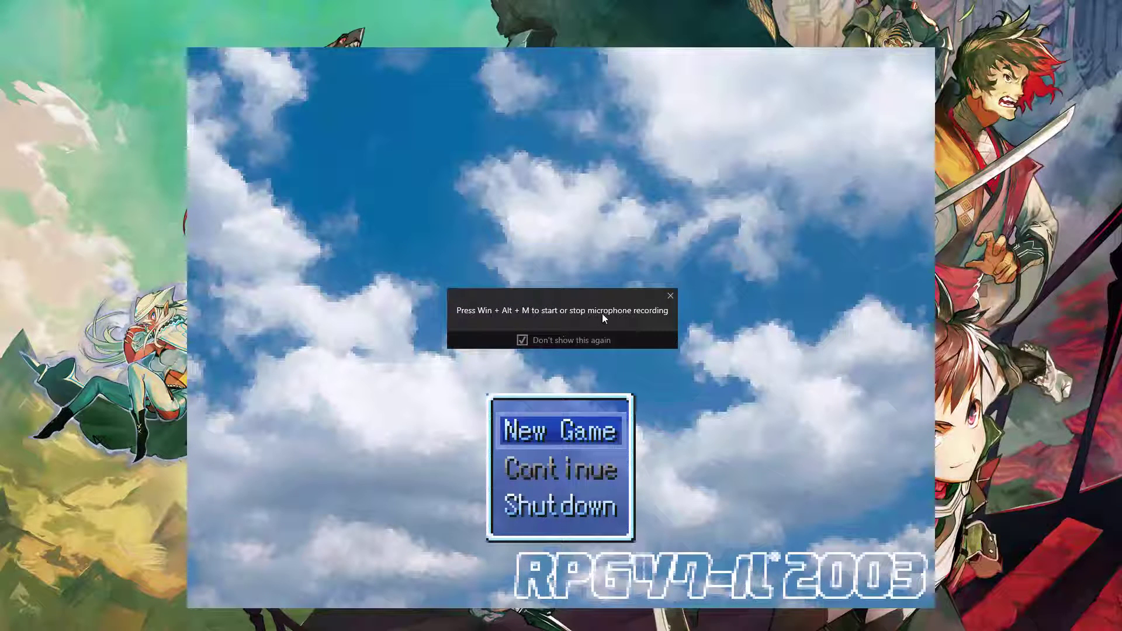
click(671, 296)
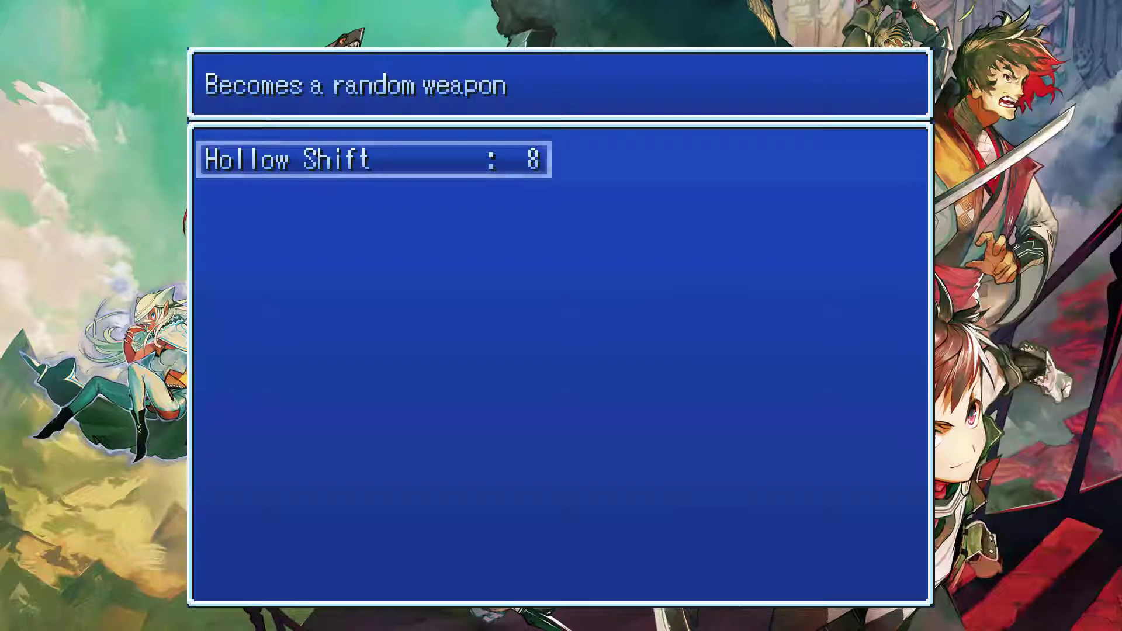
- In the test play, use a Hollow Shift, choose Sword, and recheck the items
key(Escape)
key(Escape)
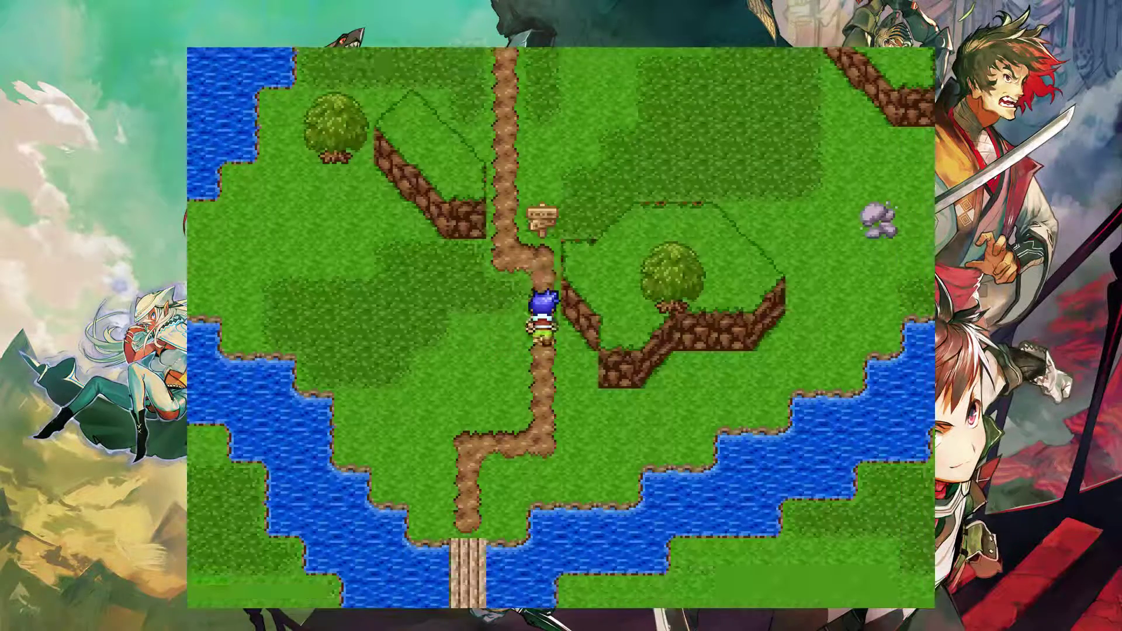
key(Escape)
key(Escape)
key(Return)
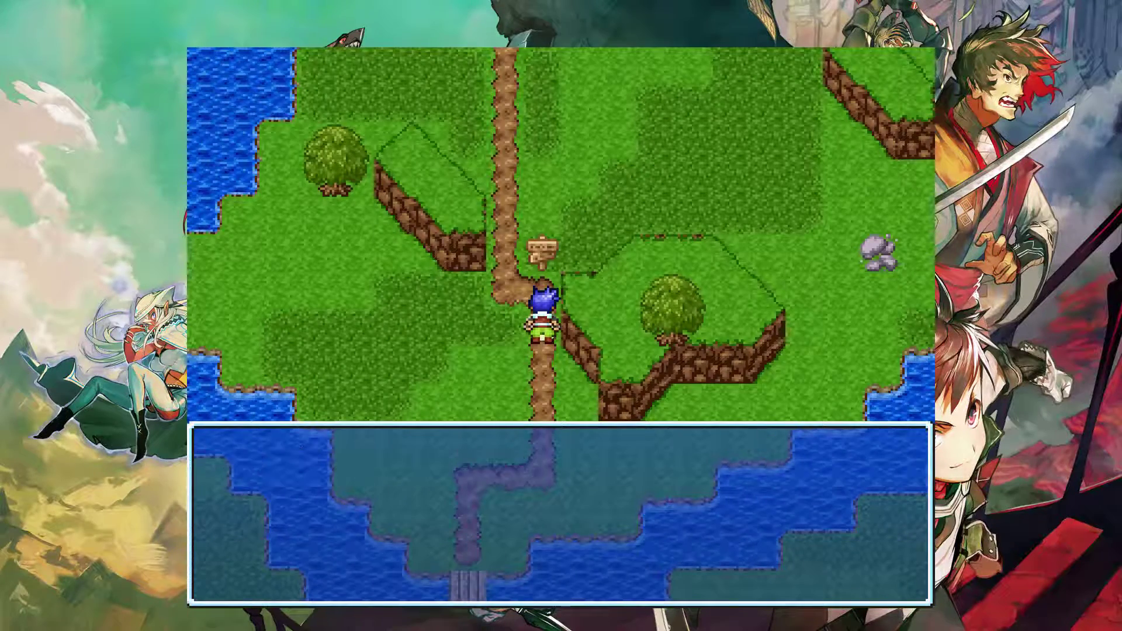
key(Return)
key(Return)
key(Escape)
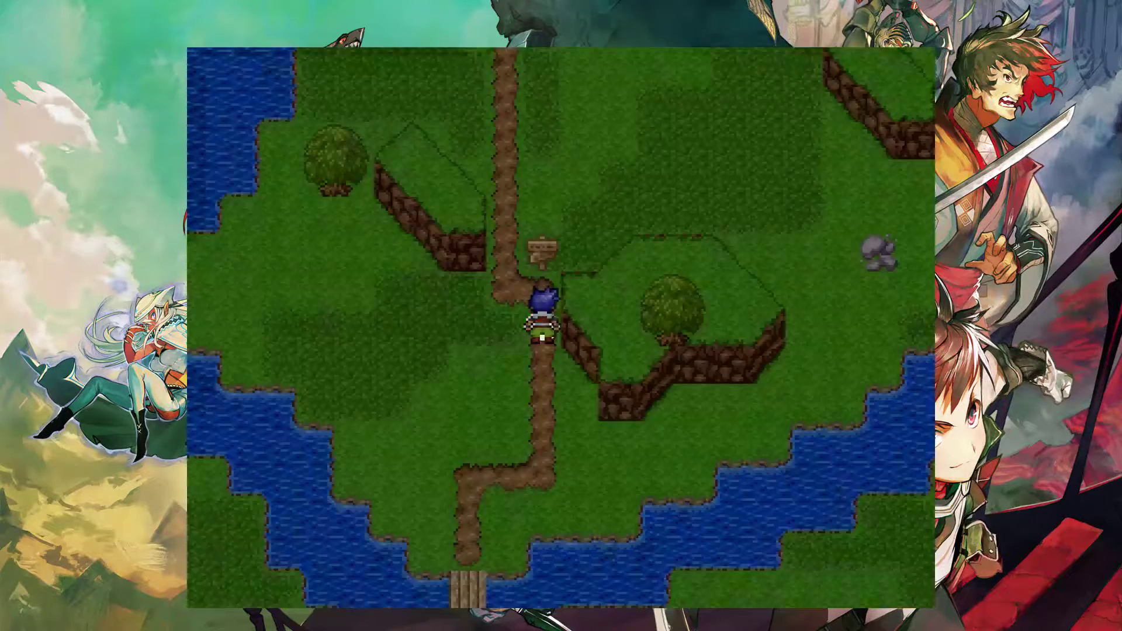
key(Return)
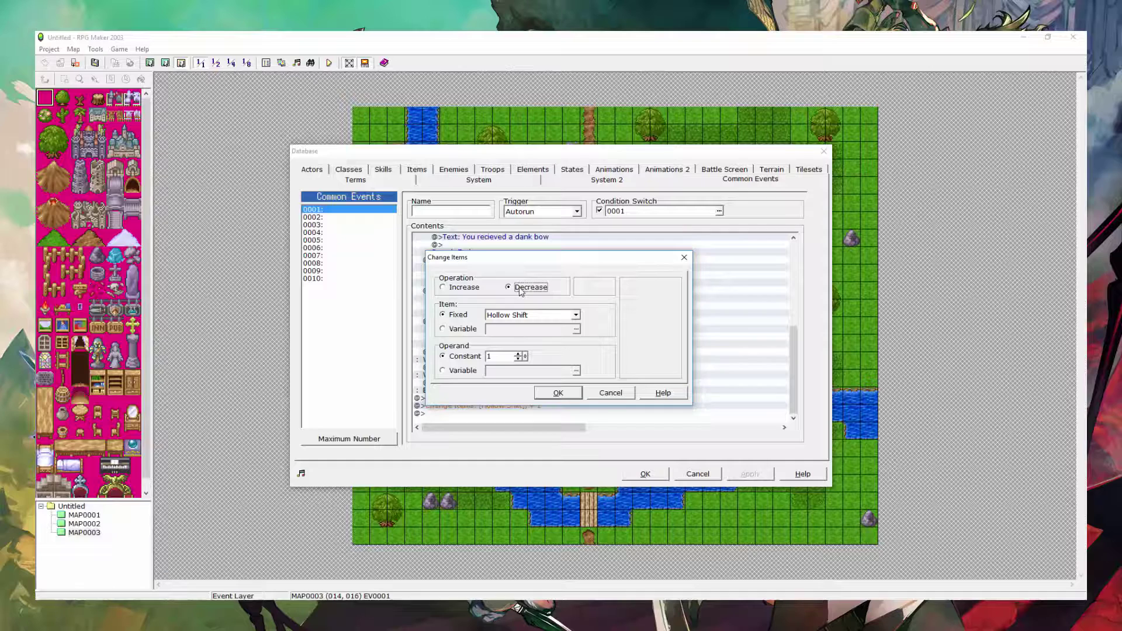
- Confirm decreasing Hollow Shift by 1 and close the database with OK
click(553, 395)
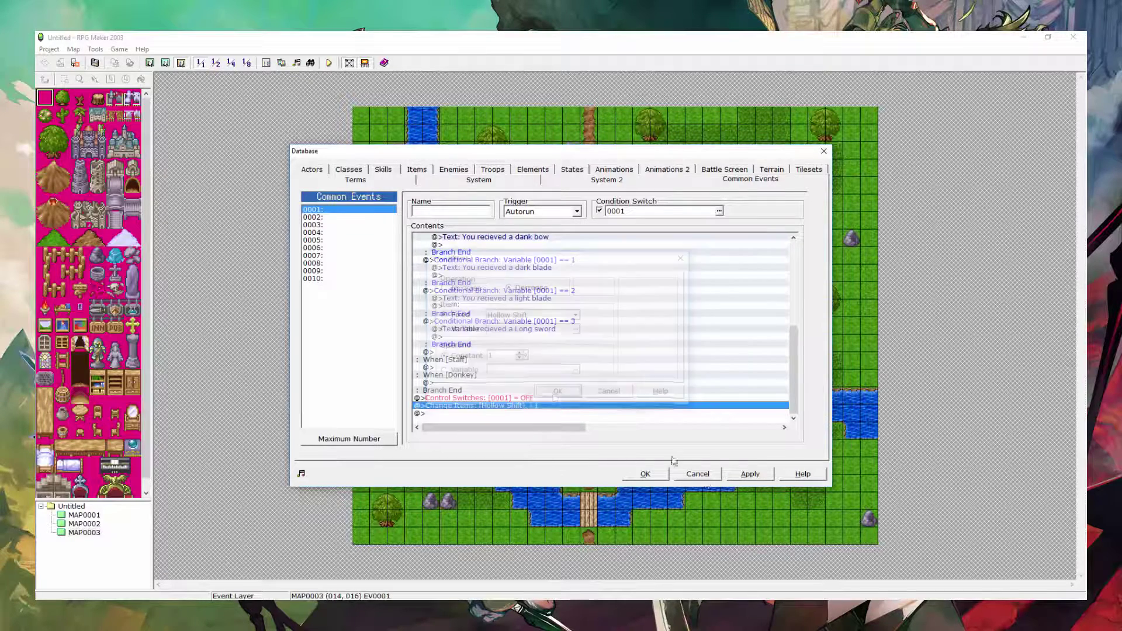
click(643, 473)
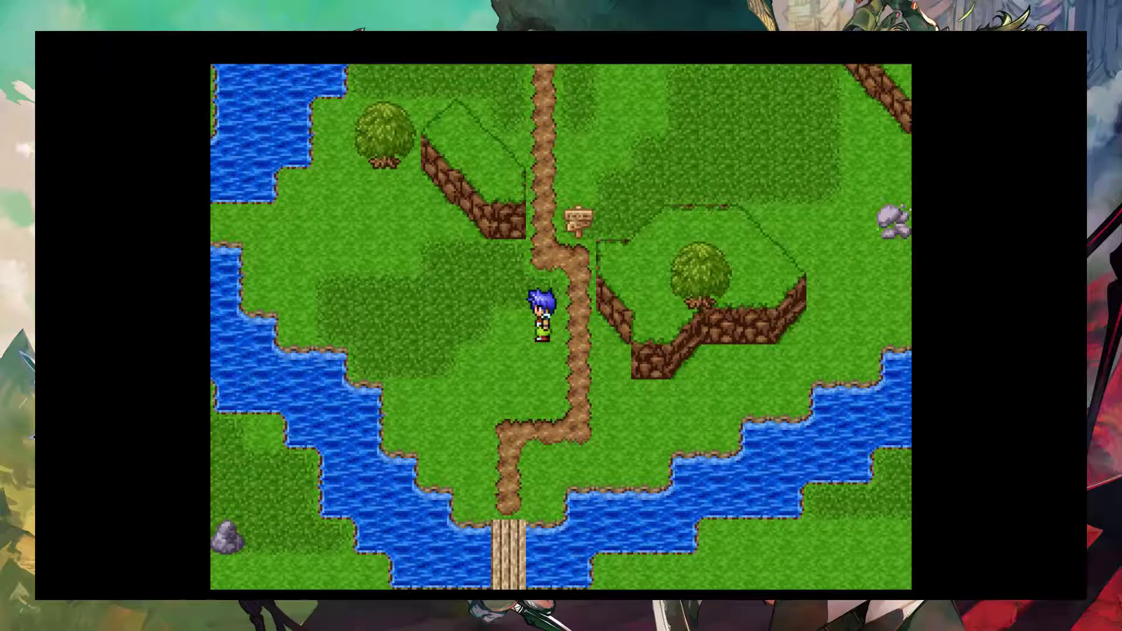
- In the playtest, use the Hollow Shift item from the menu and choose Sword
key(Right)
key(Up)
key(Escape)
key(Return)
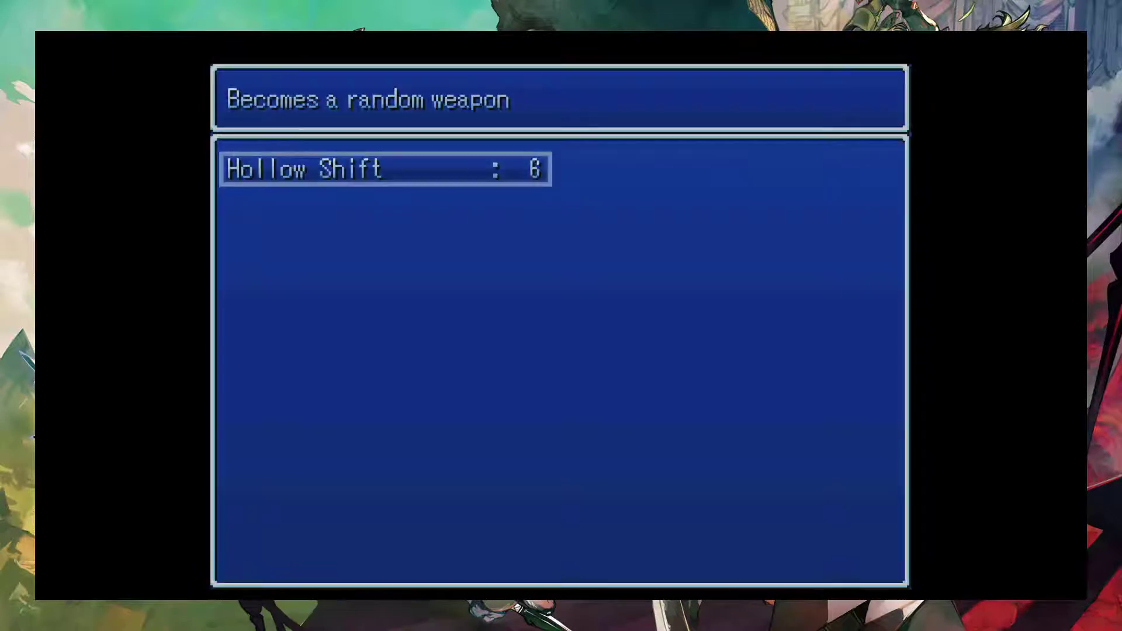
key(Return)
key(Return)
key(Return)
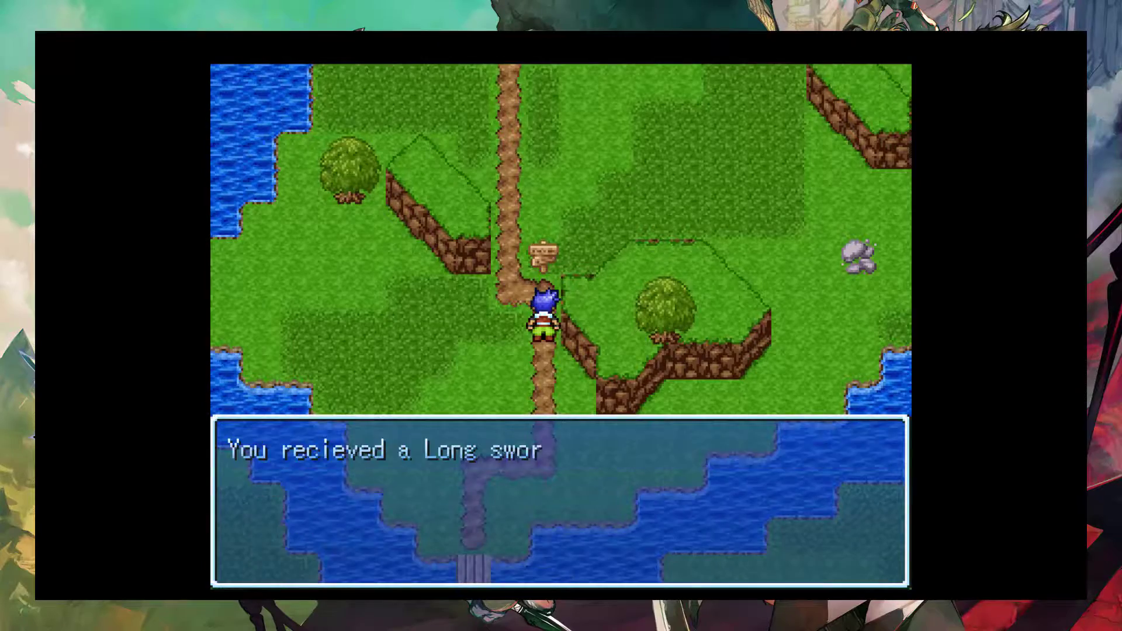
key(Return)
key(Escape)
key(Return)
key(Return)
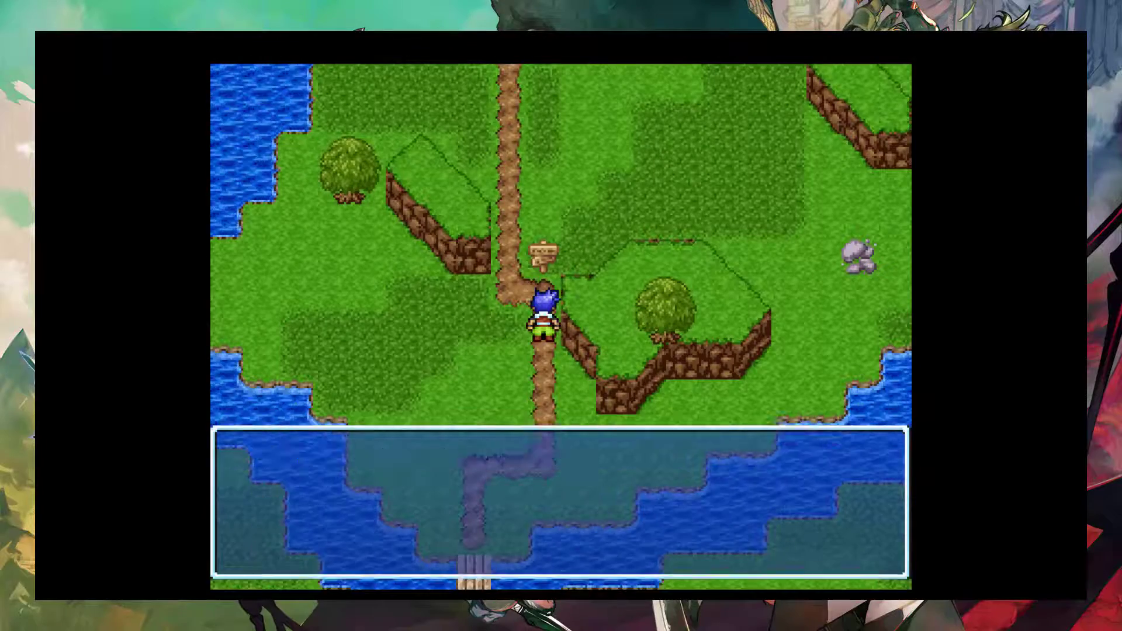
- Use Hollow Shift several more times, receiving a Long sword, dark blade and light blade
key(Escape)
key(Return)
key(Return)
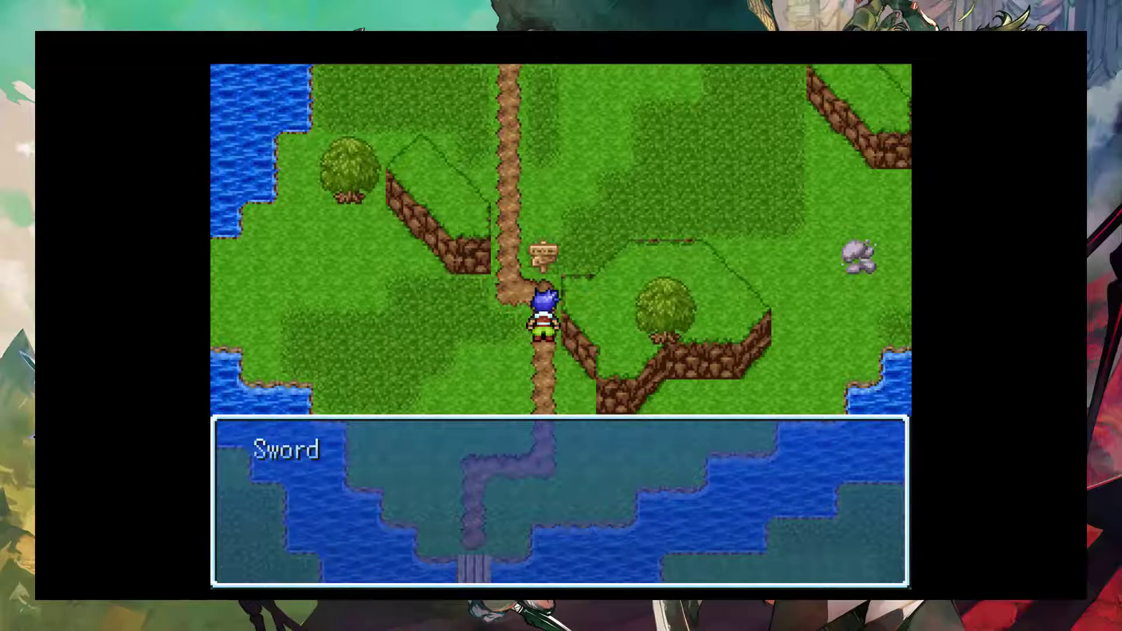
key(Return)
key(Escape)
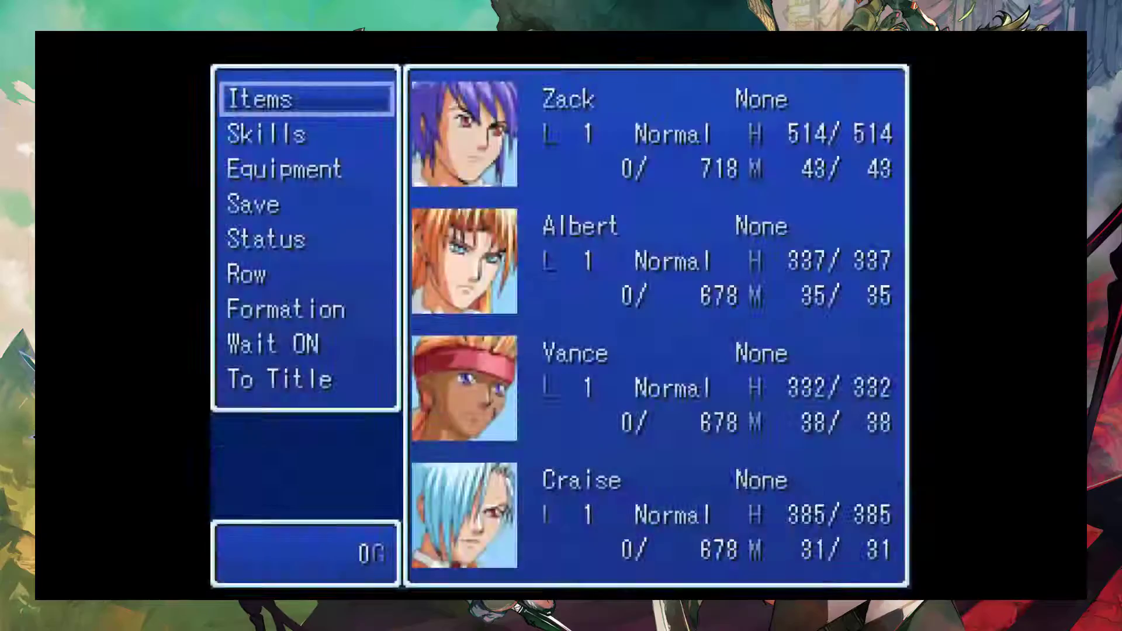
key(Return)
key(Return)
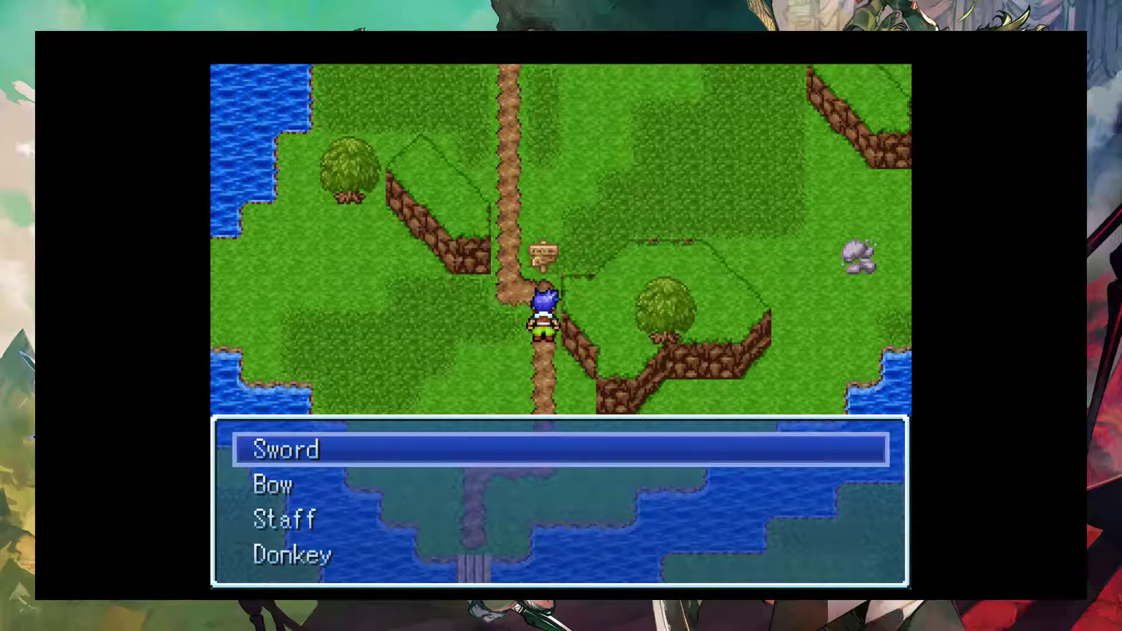
key(Return)
key(Escape)
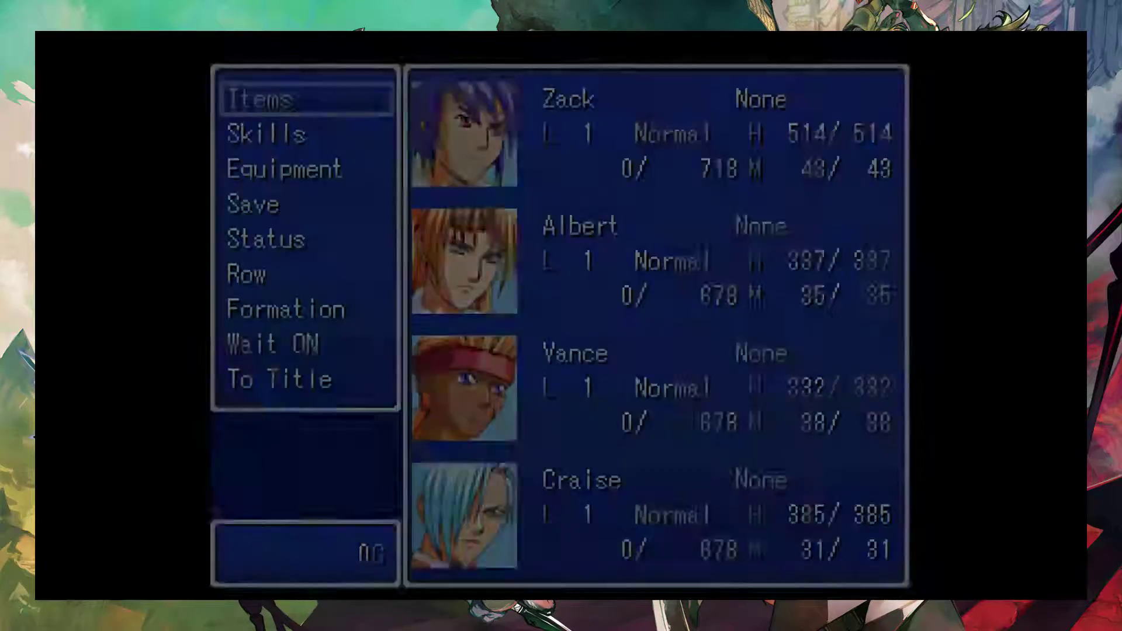
key(Return)
key(Return)
key(Return)
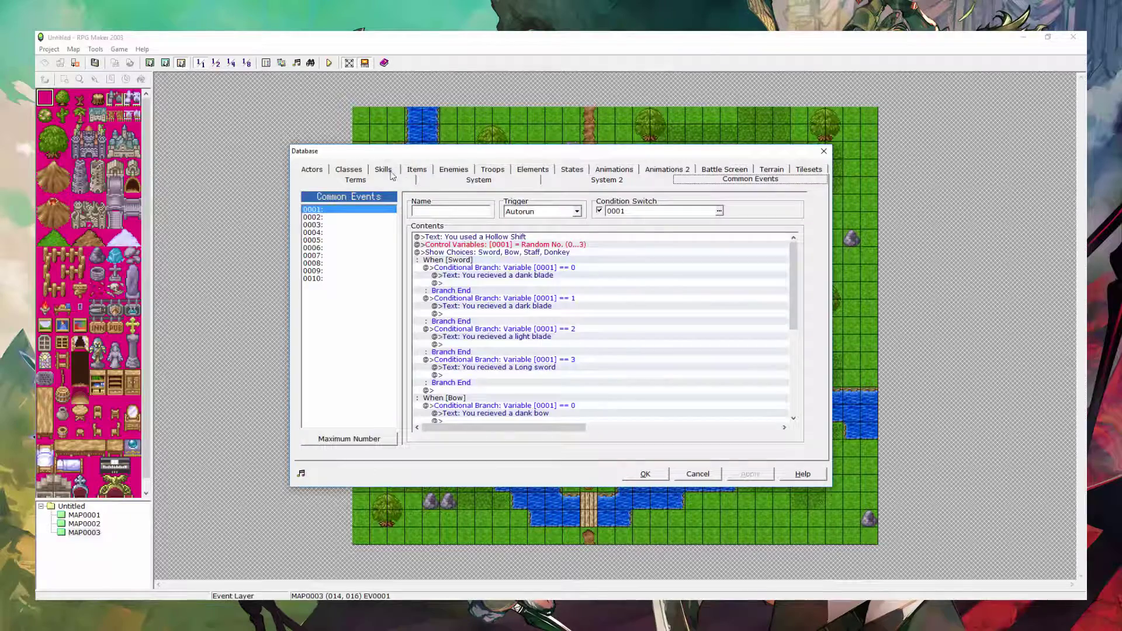
- Back in the Database, confirm Hollow Shift's Consumption Limit stays at No Limit
click(372, 180)
click(412, 171)
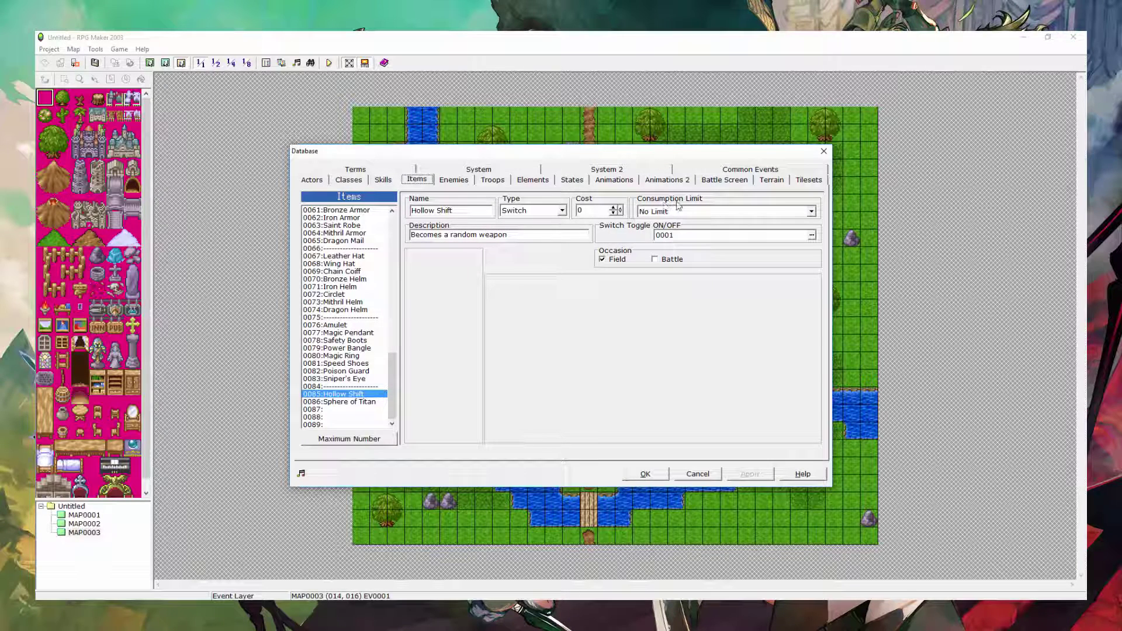
click(704, 211)
click(690, 223)
click(678, 212)
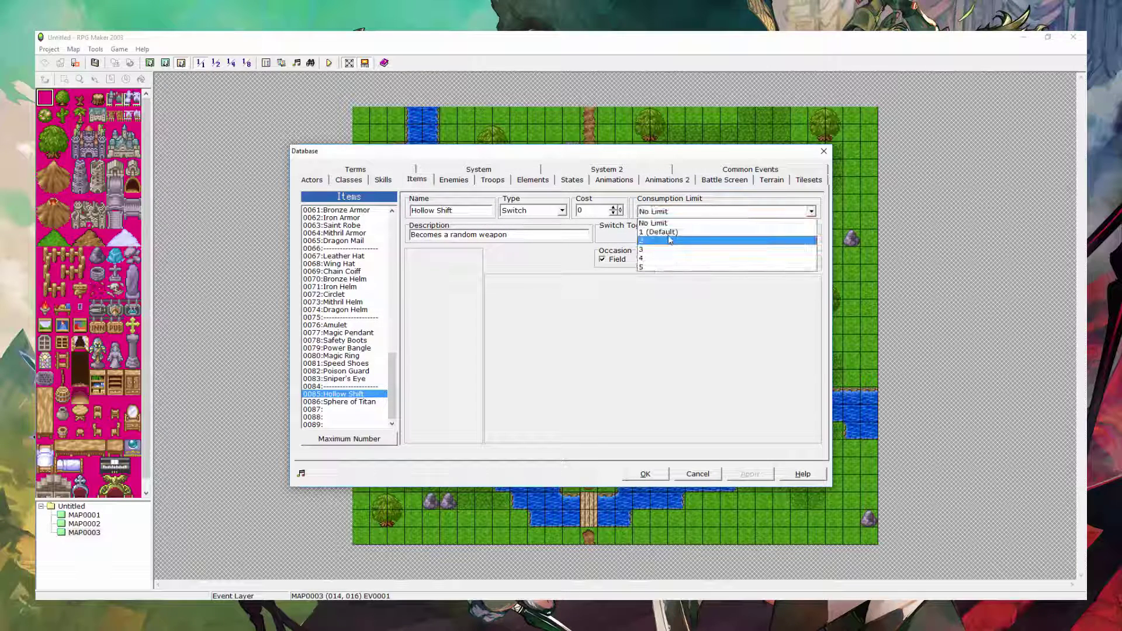
click(672, 222)
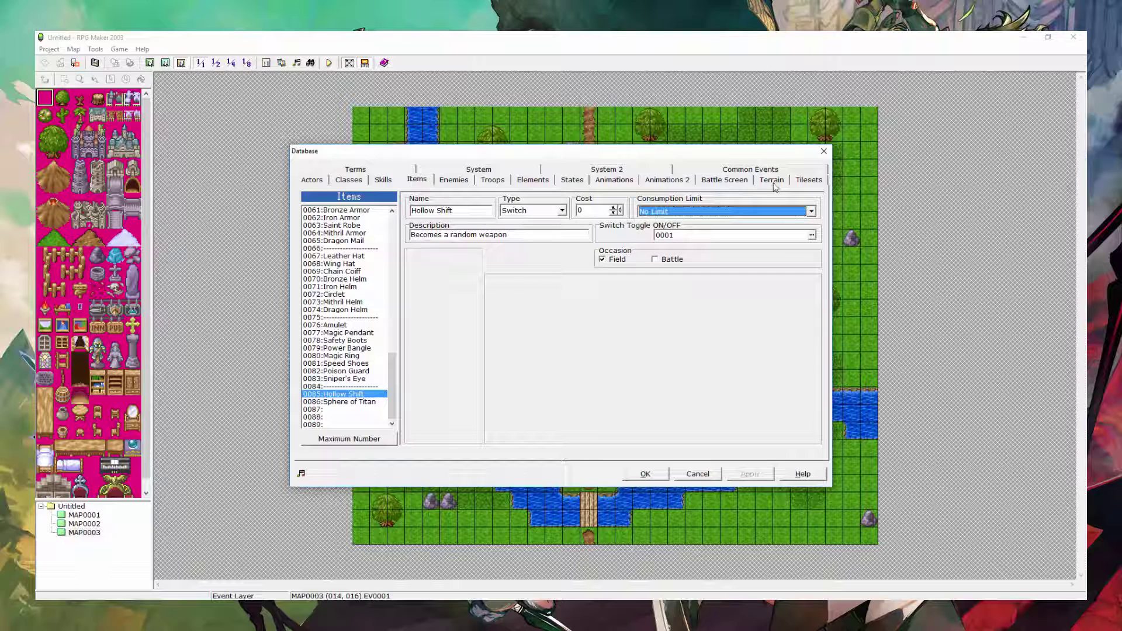
click(708, 180)
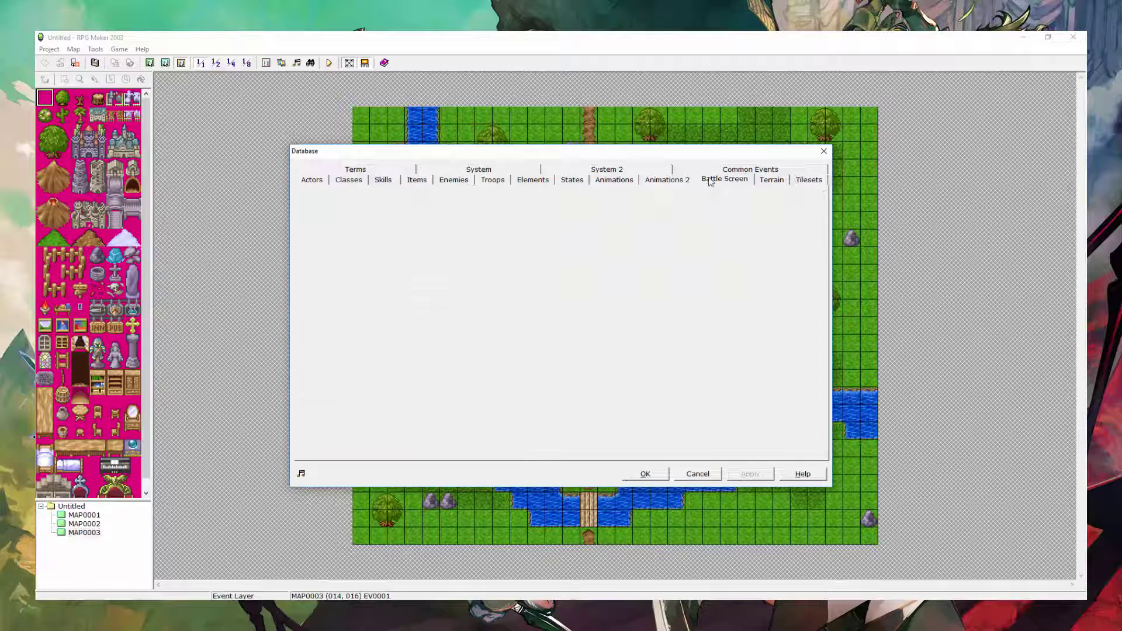
- In common event 0001, set the Sword/Bow/Staff/Donkey Show Choices When Cancel option to Disallow
click(735, 169)
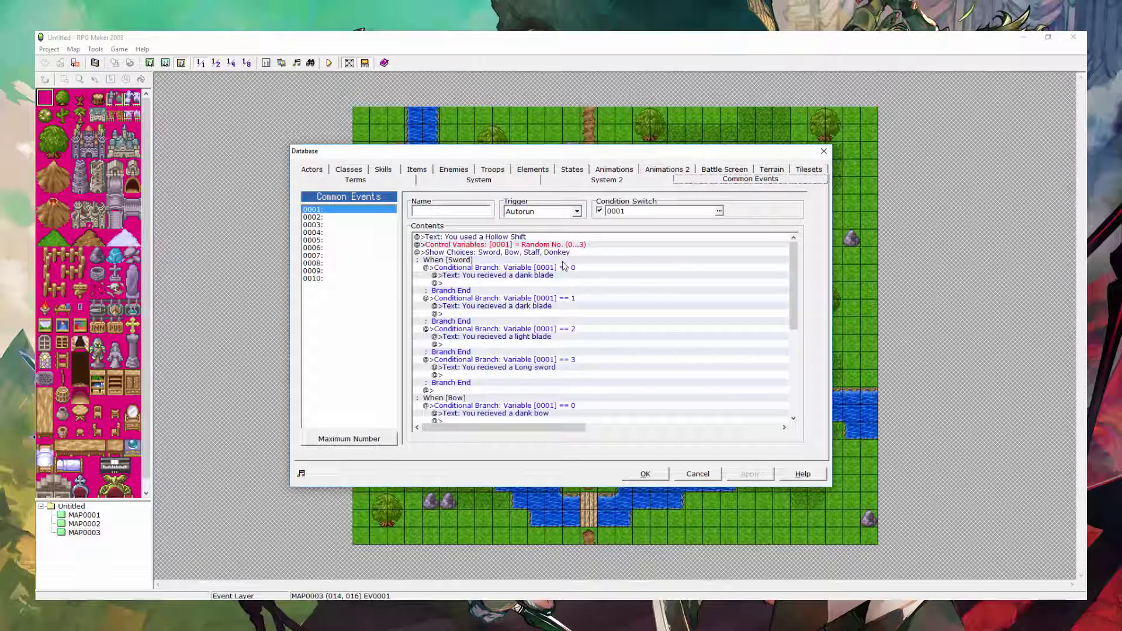
click(542, 255)
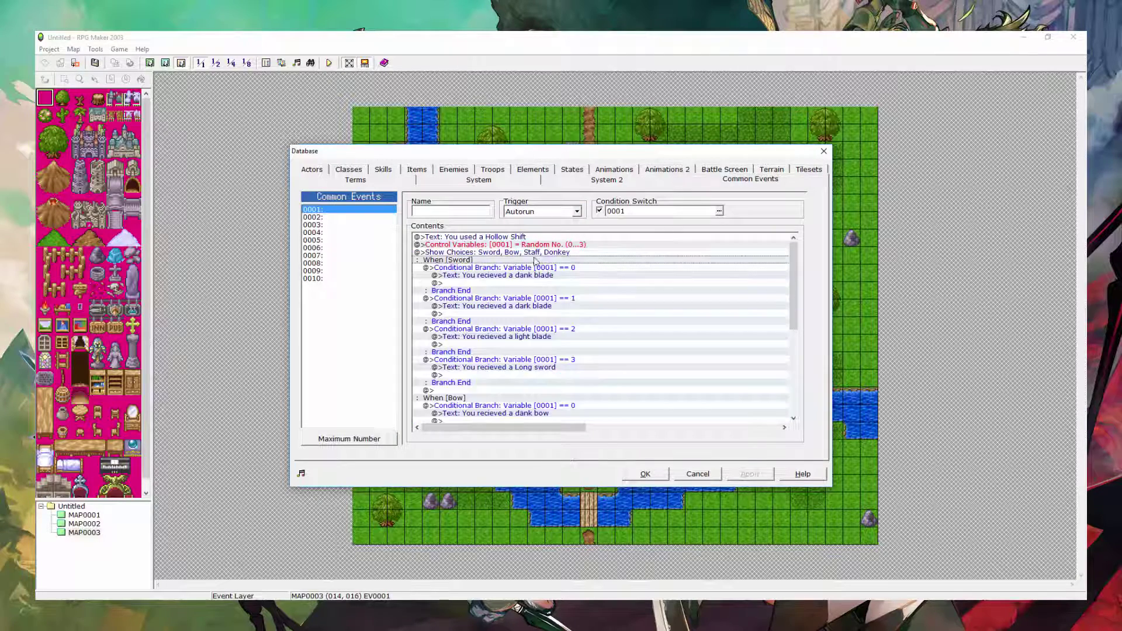
double_click(595, 275)
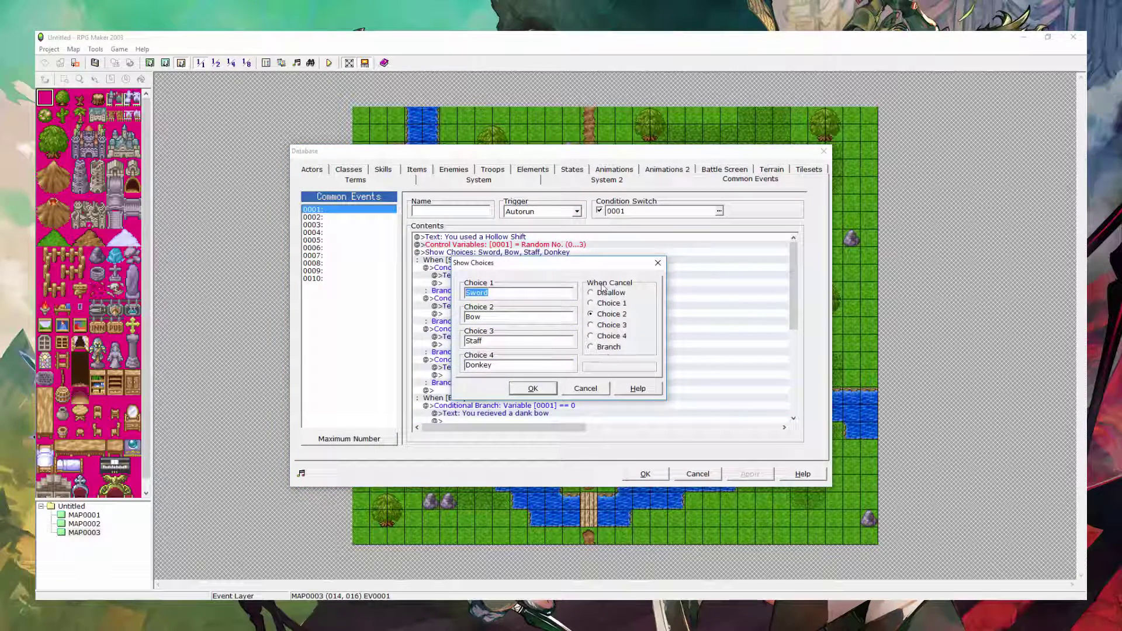
click(609, 317)
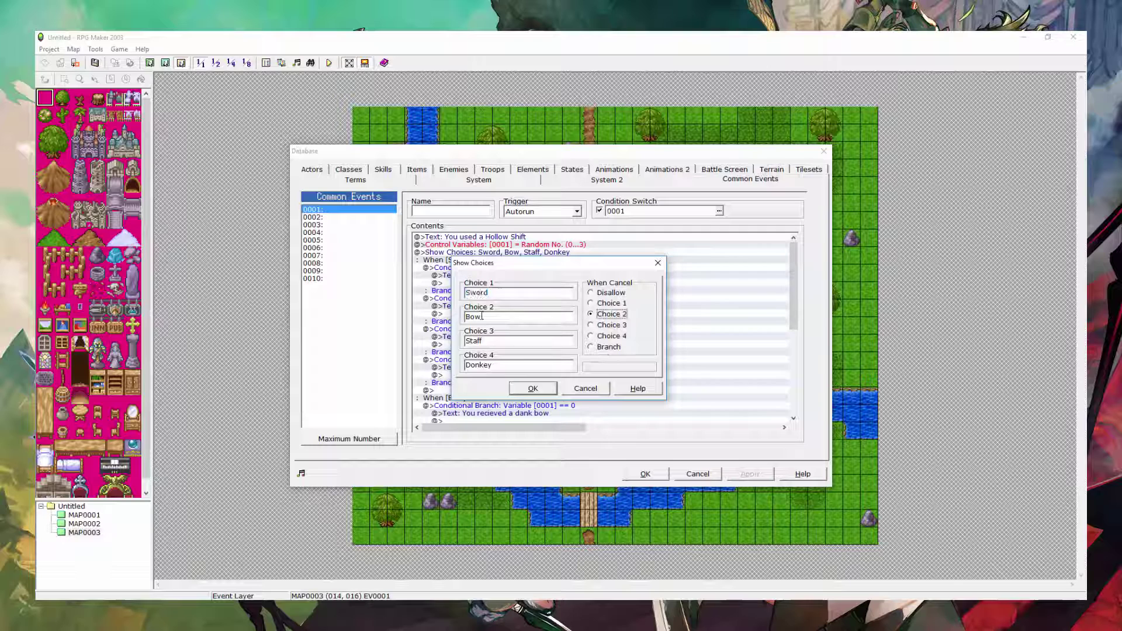
click(610, 348)
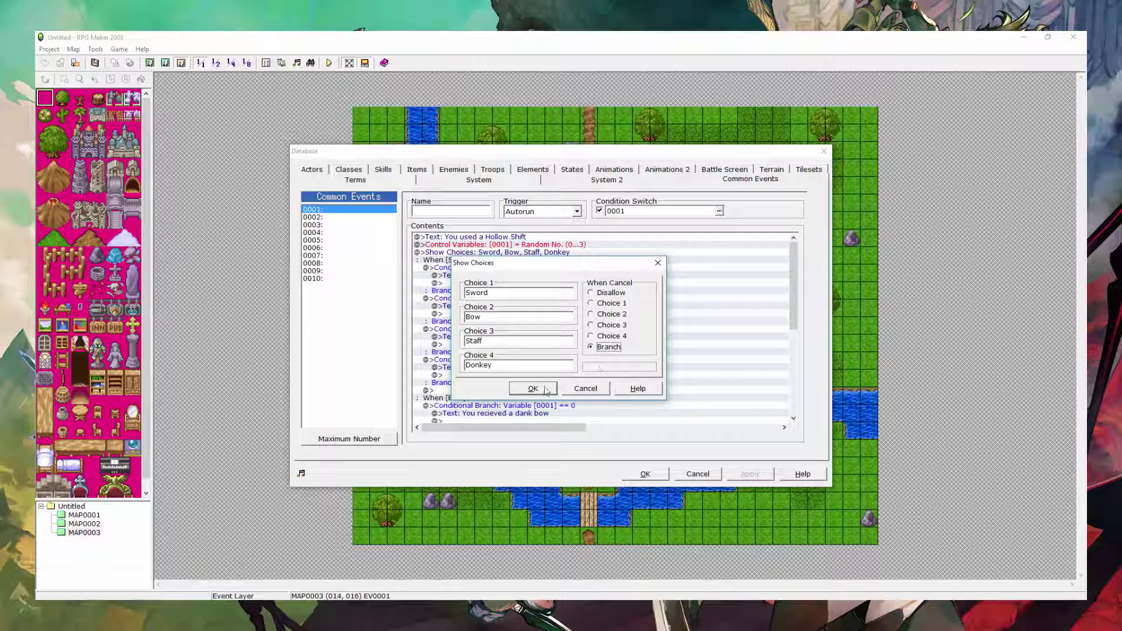
click(599, 293)
click(533, 388)
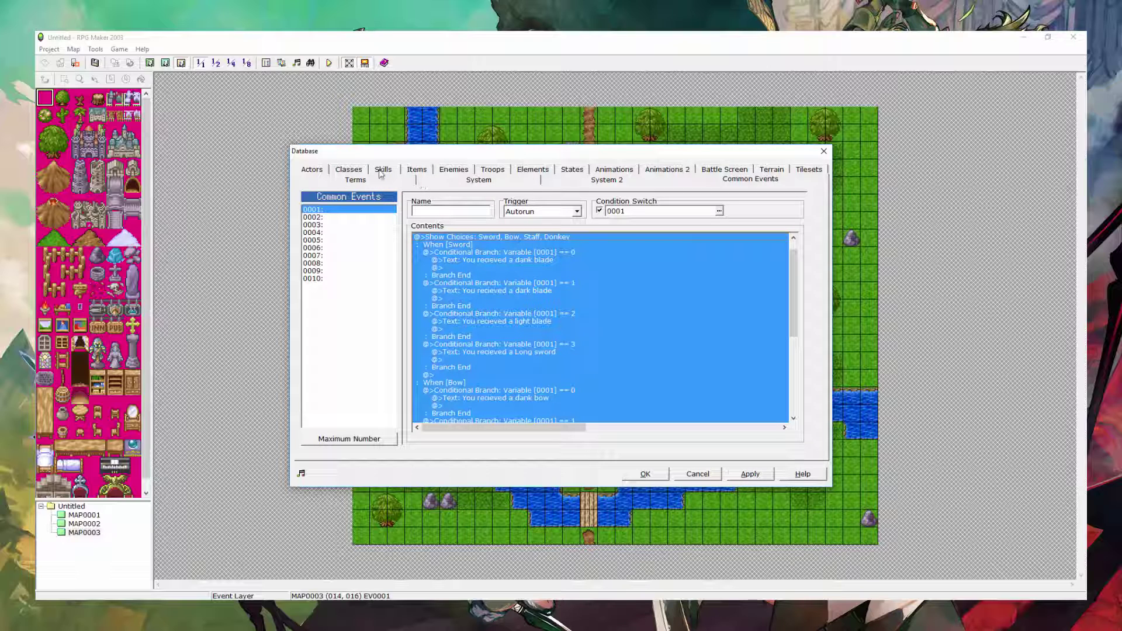
- Recheck that Hollow Shift keeps No Limit consumption, then select the Sphere of Titan item
click(429, 173)
click(672, 213)
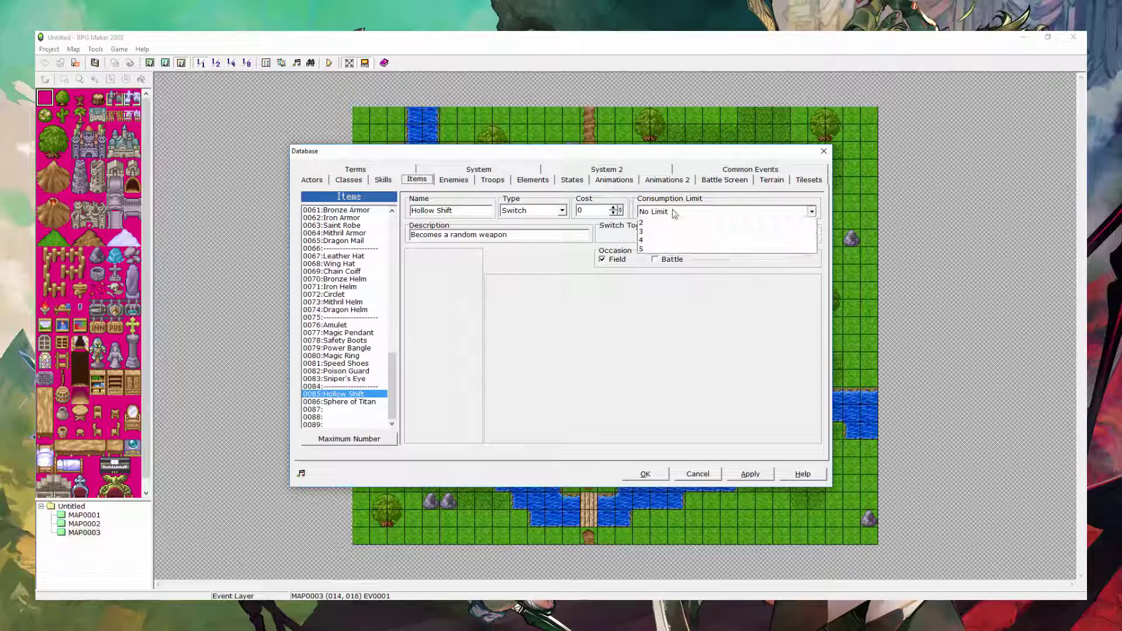
click(674, 214)
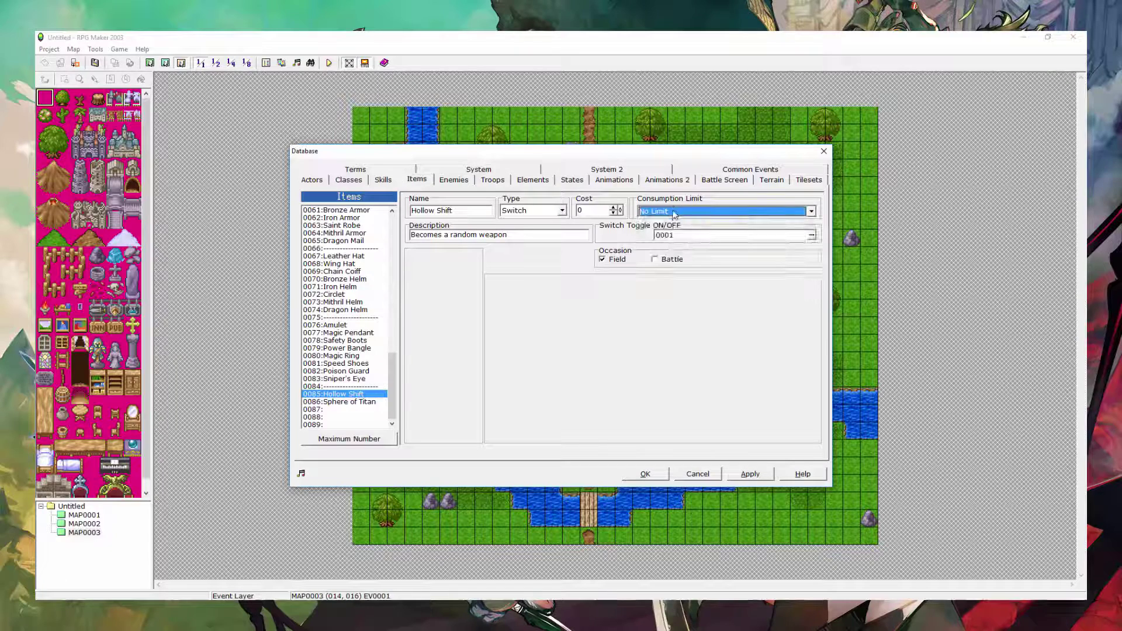
click(346, 402)
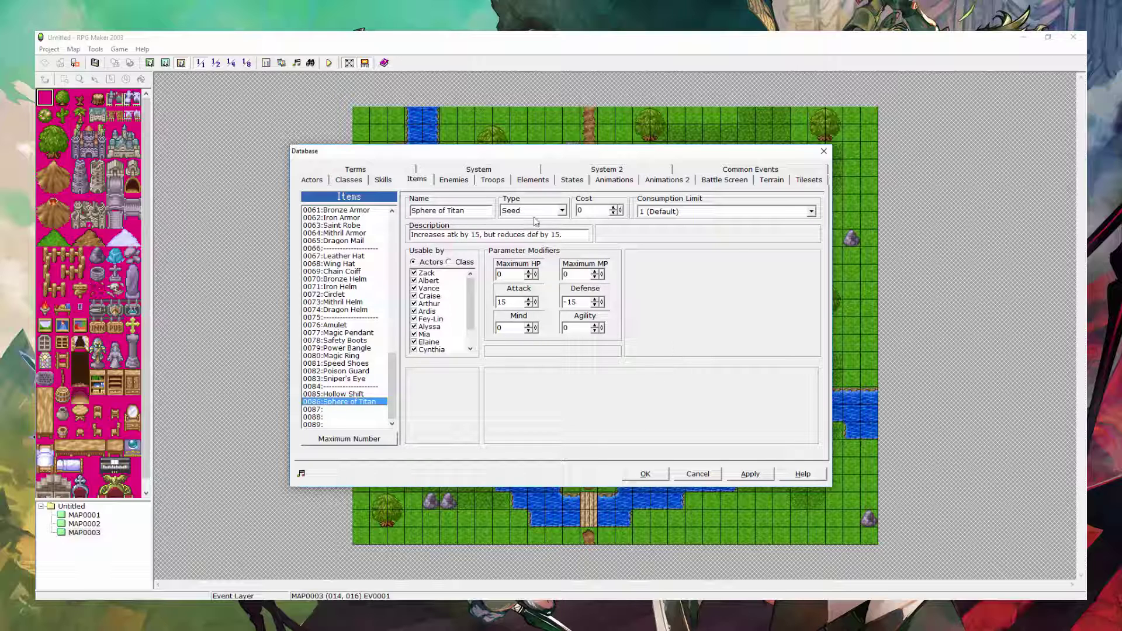
- Review item 0086 Sphere of Titan's name, description and its +15 Attack, -15 Defense modifiers
drag(477, 208, 410, 210)
drag(566, 235, 410, 235)
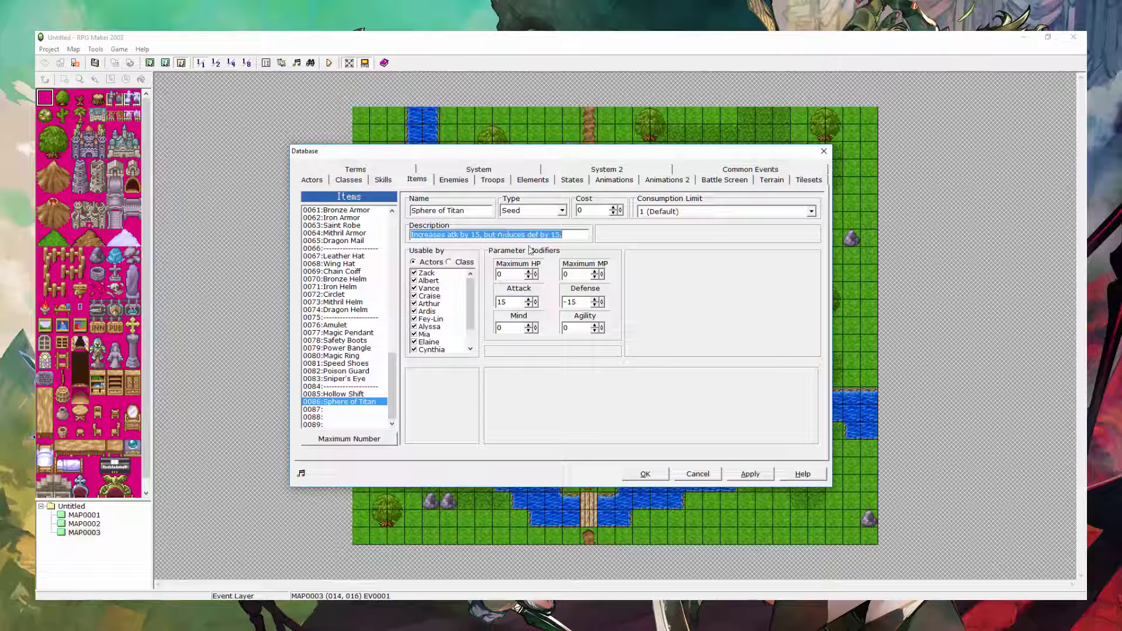
click(557, 235)
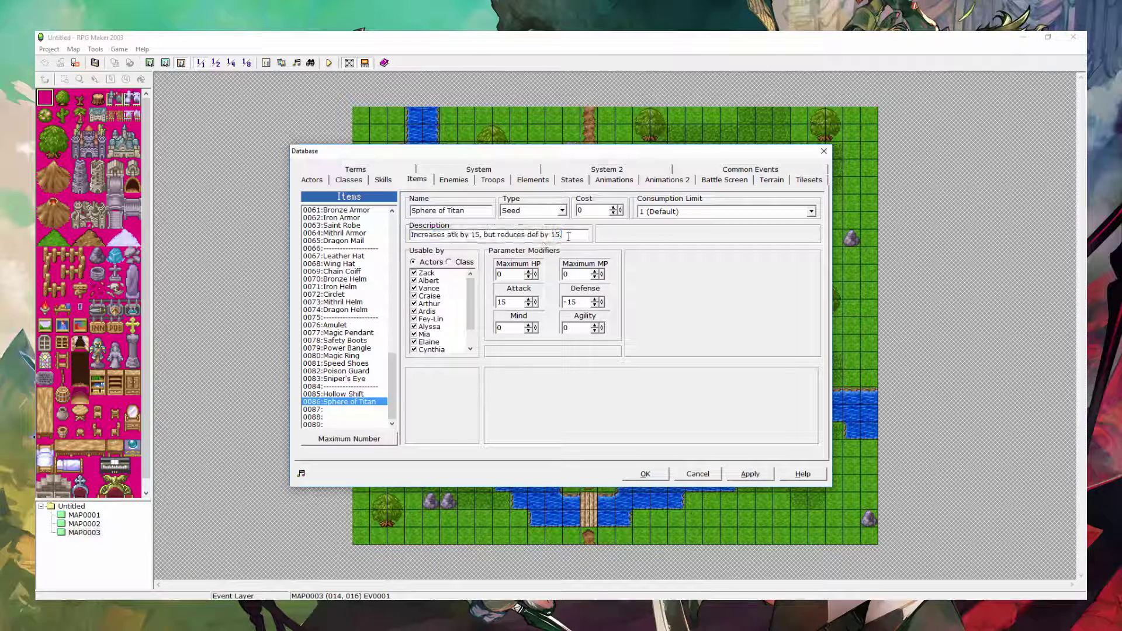
click(368, 409)
click(367, 401)
click(476, 572)
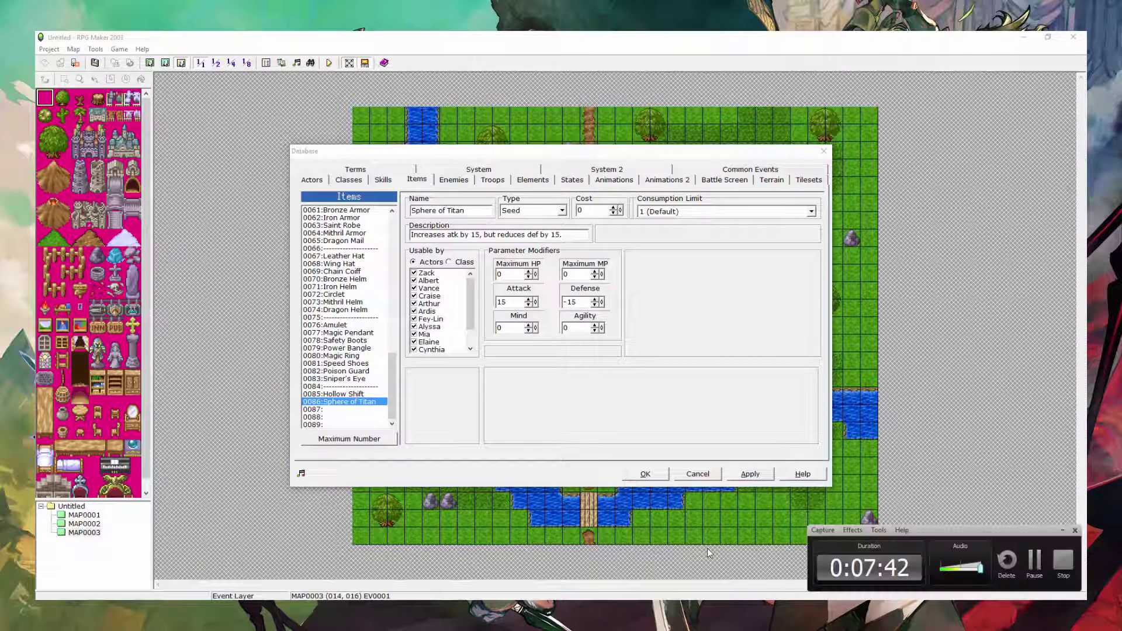